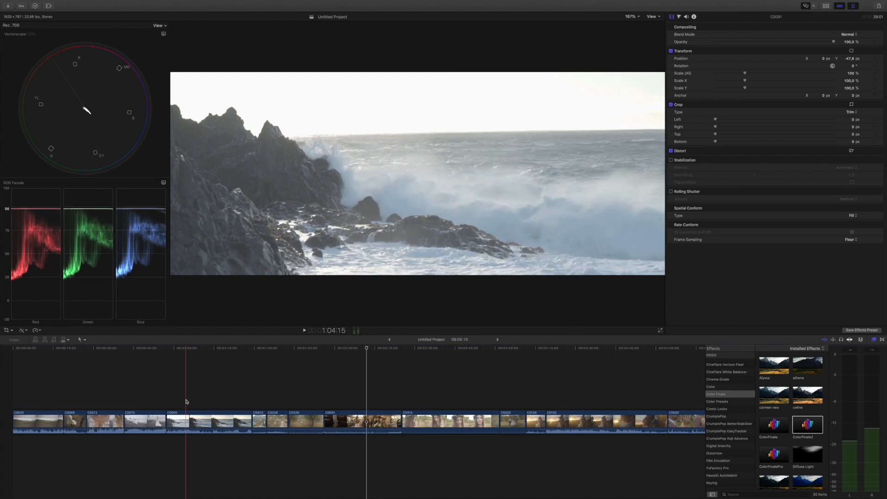
# Step: Apply the ColorFinale2 effect to every clip in the timeline, and clear the selection
pyautogui.press('super+a')
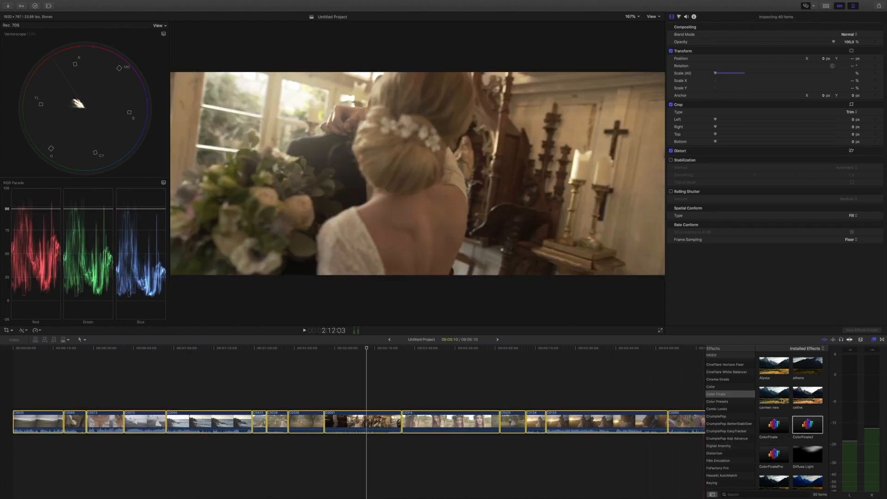
pyautogui.click(806, 426)
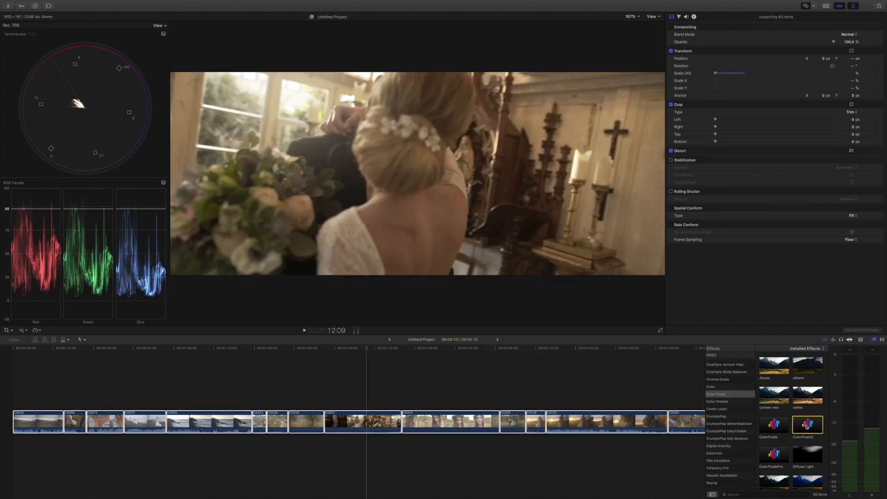
pyautogui.doubleClick(806, 426)
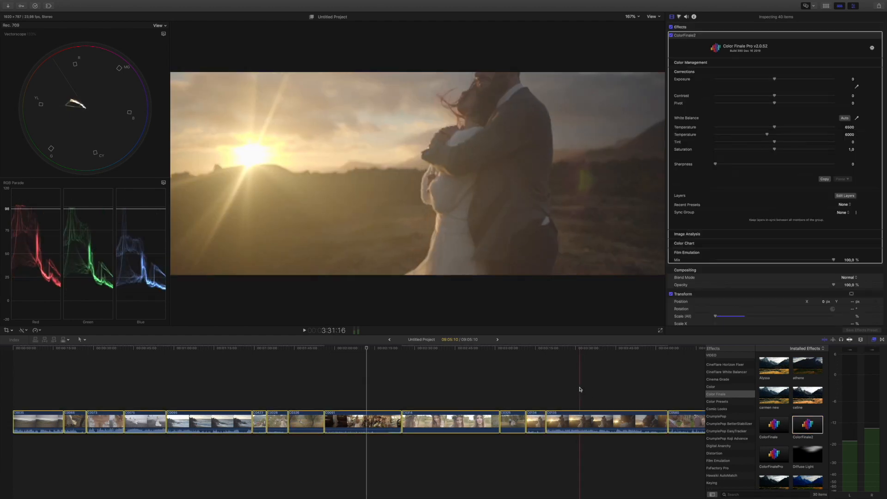
pyautogui.click(215, 377)
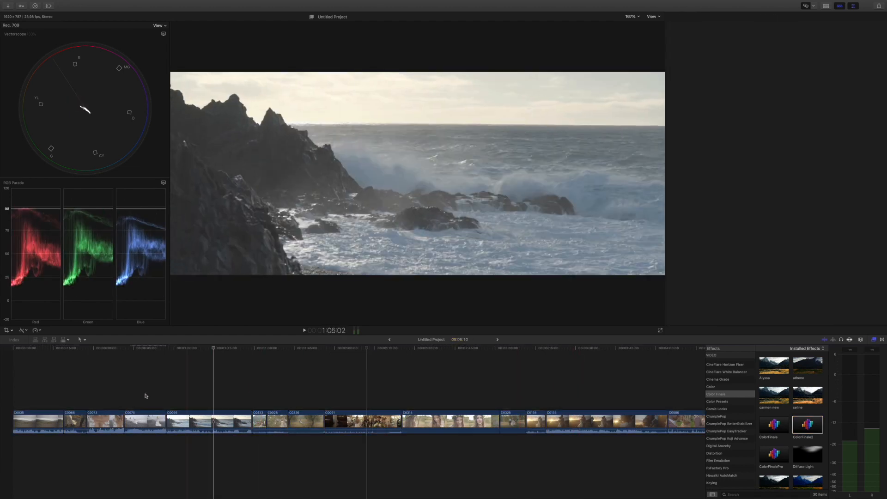
# Step: On the close-up clip of the blonde bride, set Saturation to 0, Exposure to -0,62, Contrast to 54 and Pivot to -50
pyautogui.click(113, 418)
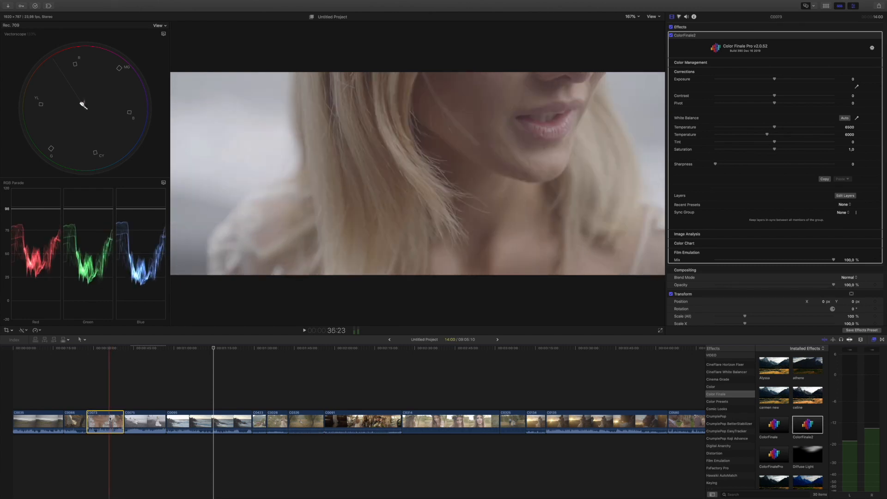
pyautogui.click(110, 419)
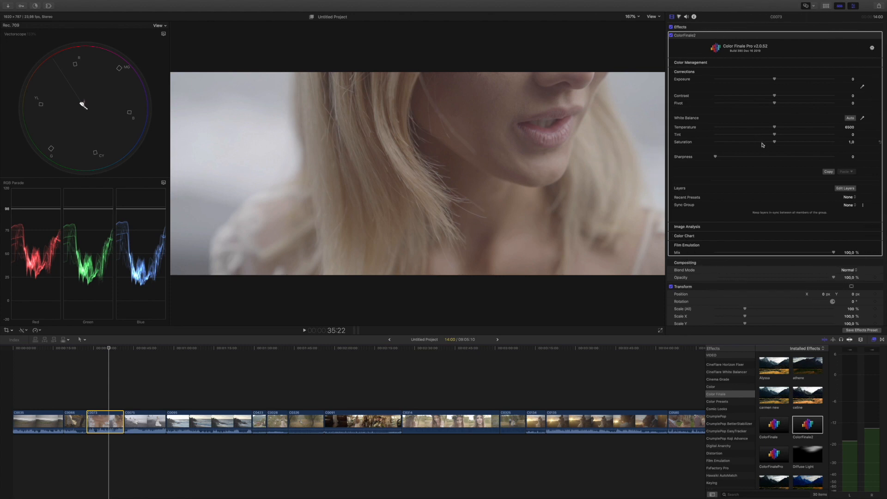
pyautogui.moveTo(775, 143); pyautogui.dragTo(695, 144)
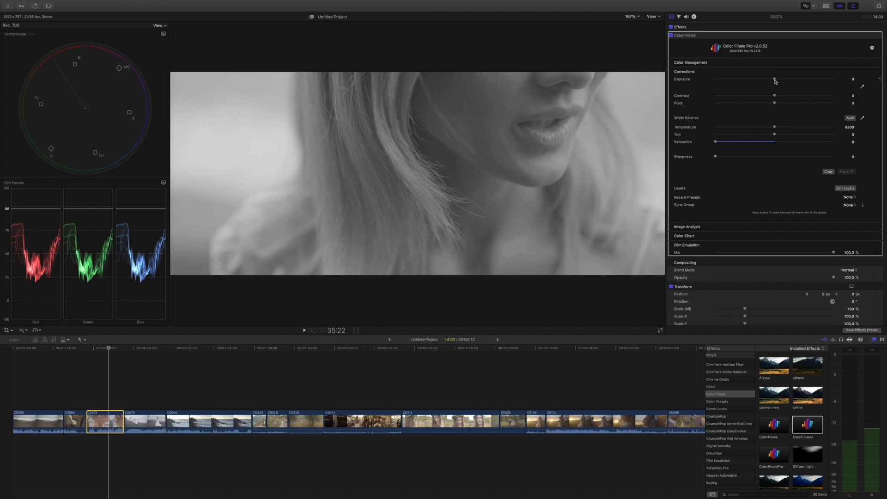
pyautogui.moveTo(775, 79); pyautogui.dragTo(805, 97)
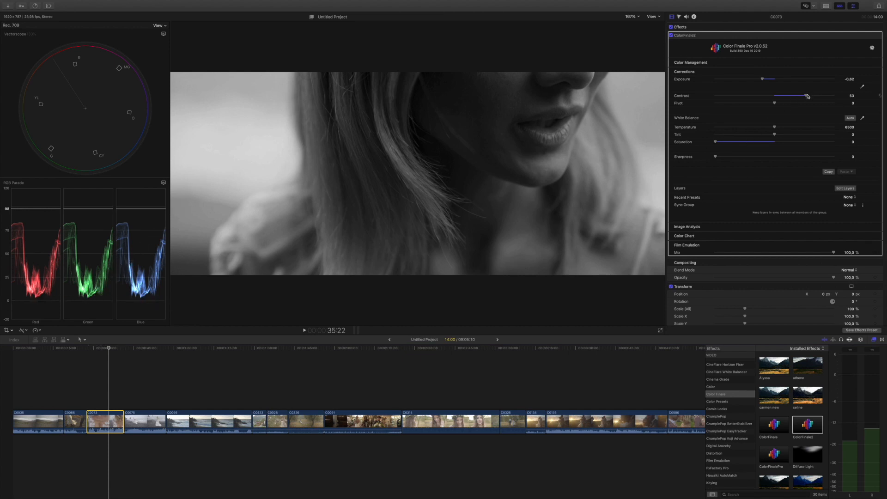
pyautogui.moveTo(808, 96); pyautogui.dragTo(809, 96)
pyautogui.moveTo(775, 104); pyautogui.dragTo(748, 103)
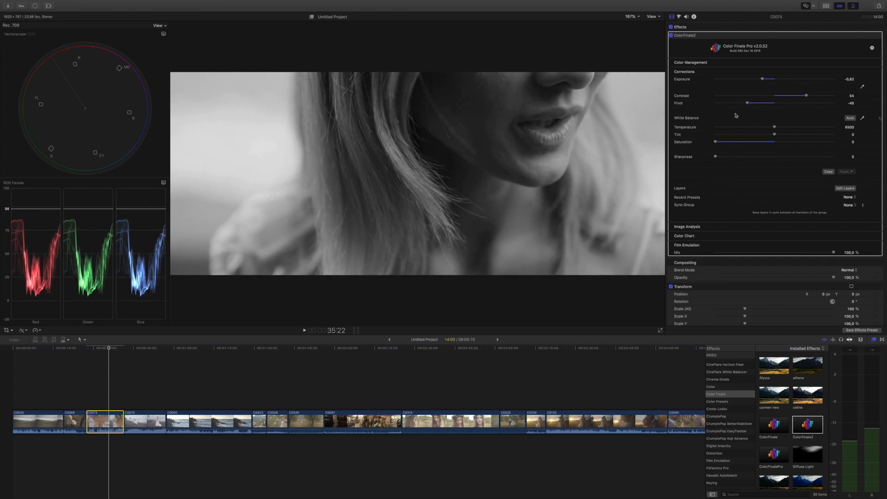
pyautogui.moveTo(748, 105); pyautogui.dragTo(745, 104)
# Step: Set the close-up clip's Saturation to 0,88, and compare the image with the ColorFinale2 effect off and on
pyautogui.moveTo(720, 143); pyautogui.dragTo(769, 145)
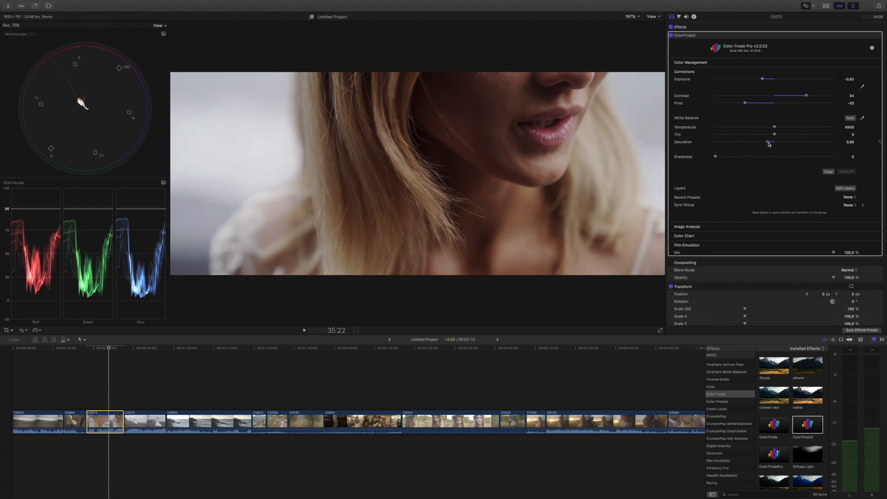
pyautogui.click(671, 36)
pyautogui.click(671, 36)
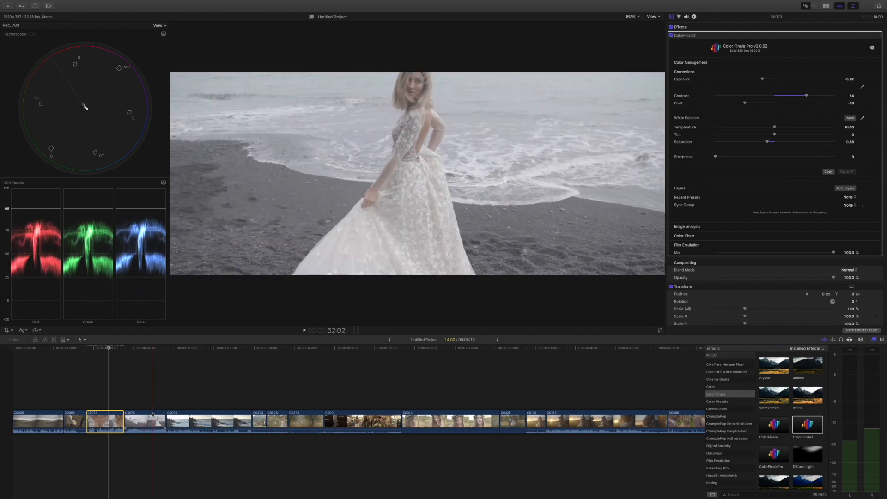
# Step: On the clip of the couple embracing in the field, set Saturation to 0, Contrast to 65 and Pivot to -19
pyautogui.hscroll(5, 147, 418)
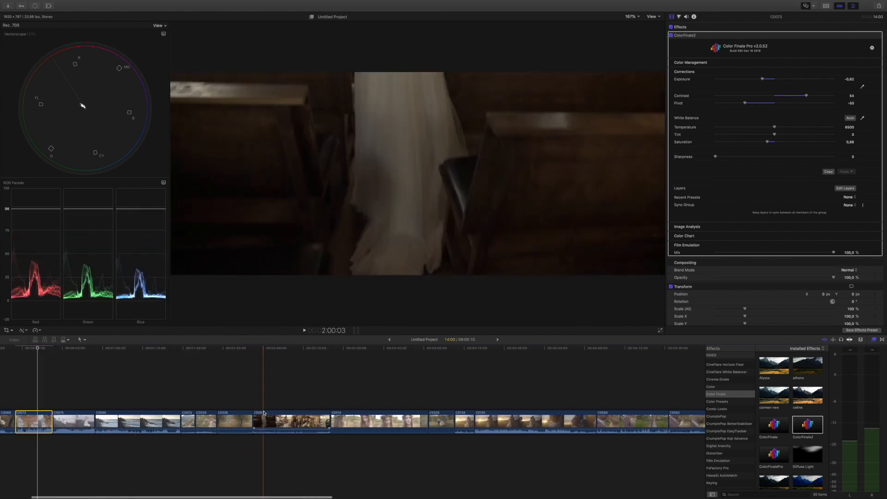
pyautogui.click(234, 423)
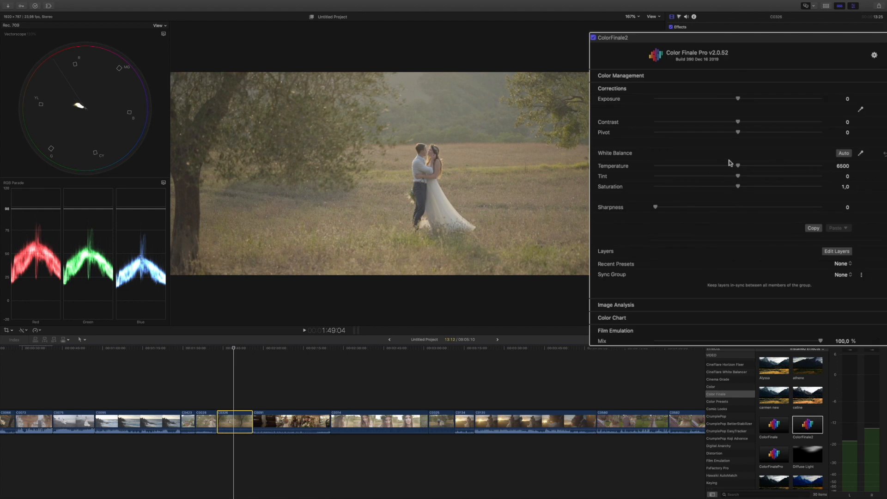
pyautogui.moveTo(738, 187); pyautogui.dragTo(646, 184)
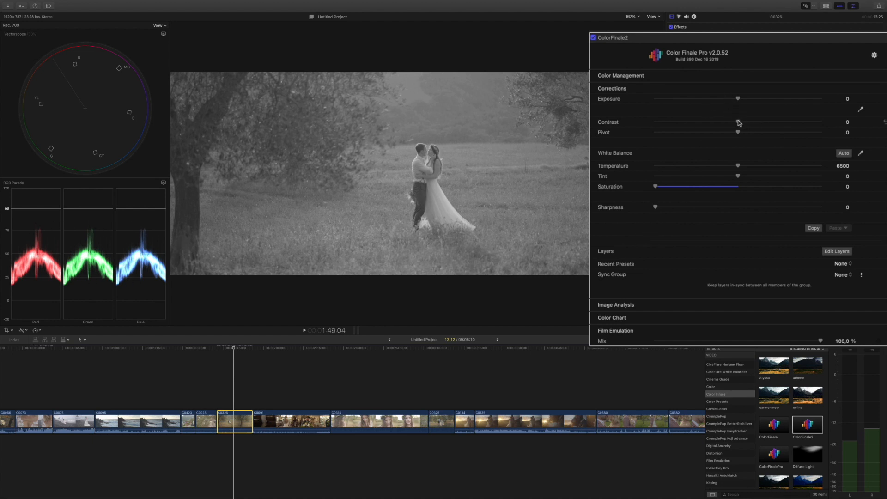
pyautogui.moveTo(739, 123); pyautogui.dragTo(792, 120)
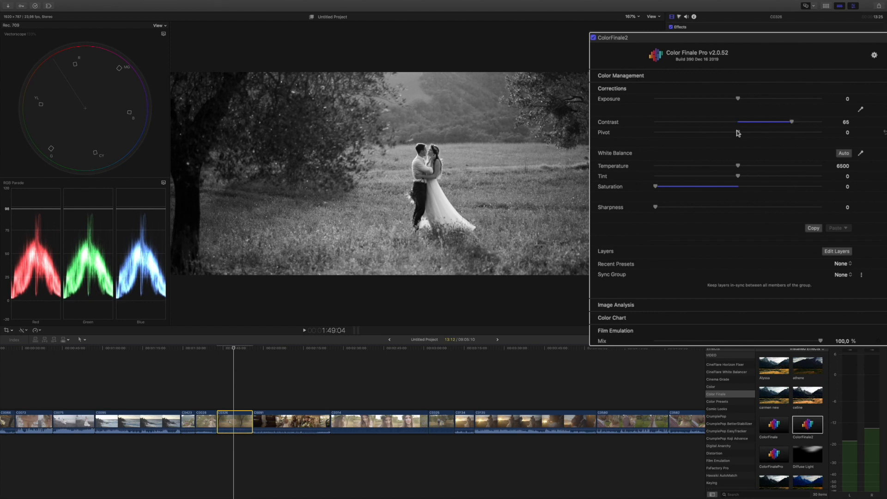
pyautogui.moveTo(738, 133); pyautogui.dragTo(720, 132)
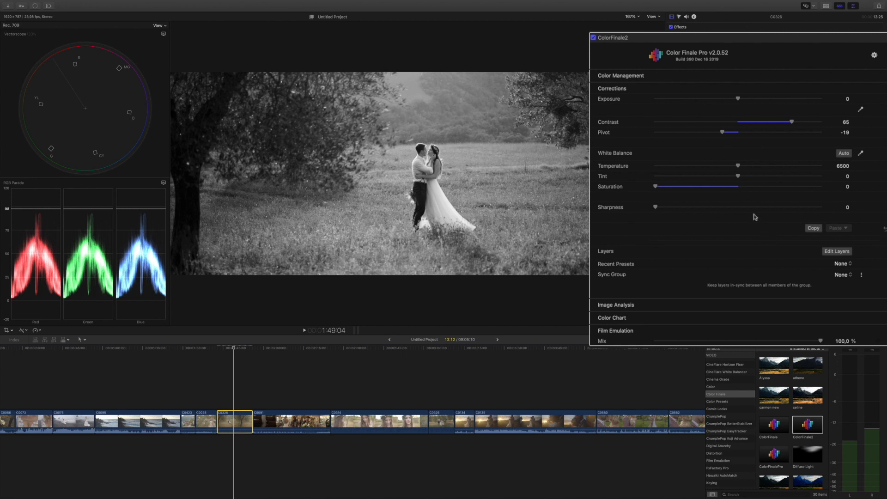
# Step: Set the field clip's Saturation to 0,87, sample white balance from the wedding dress, and compare the image with the effect off and on
pyautogui.moveTo(656, 187); pyautogui.dragTo(727, 187)
pyautogui.click(860, 153)
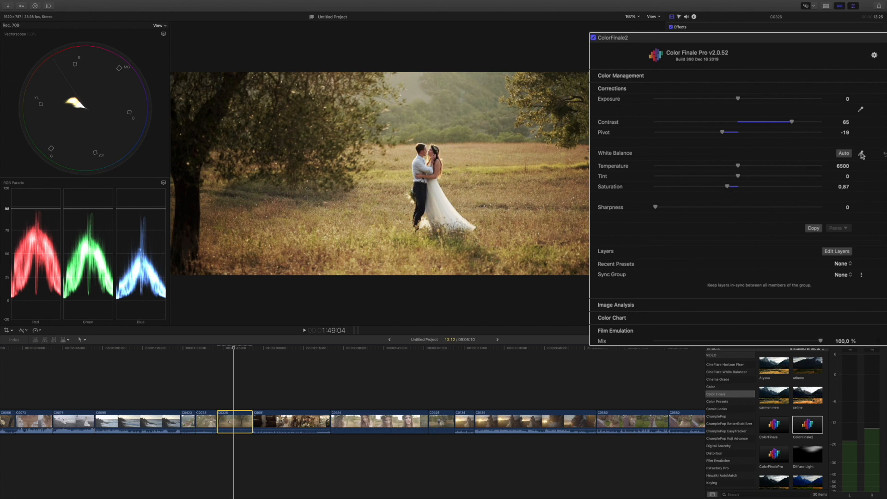
pyautogui.click(443, 199)
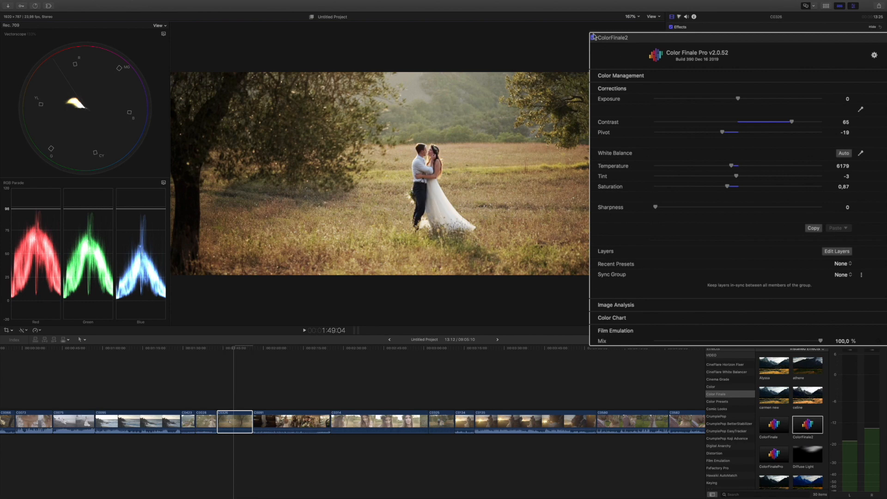
pyautogui.click(671, 36)
pyautogui.click(671, 36)
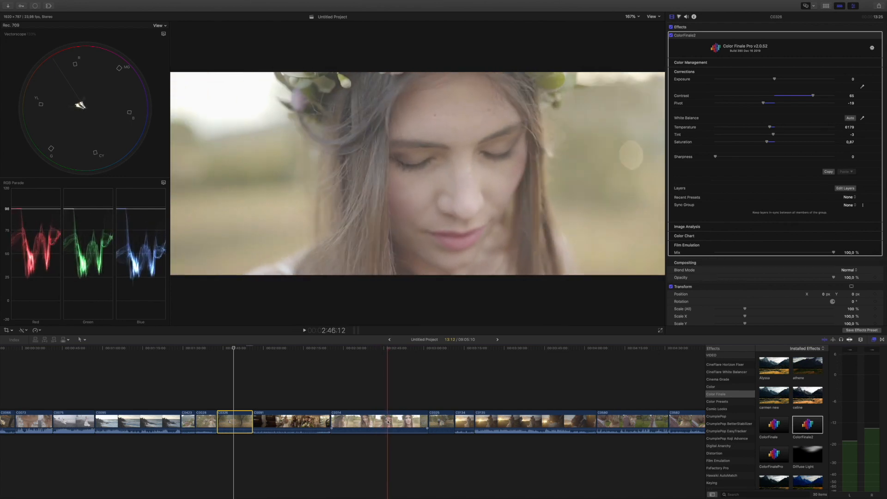
# Step: Add a Color Wheels layer to the close-up clip of the bride with the flower crown, and set its overall saturation to 0
pyautogui.click(388, 422)
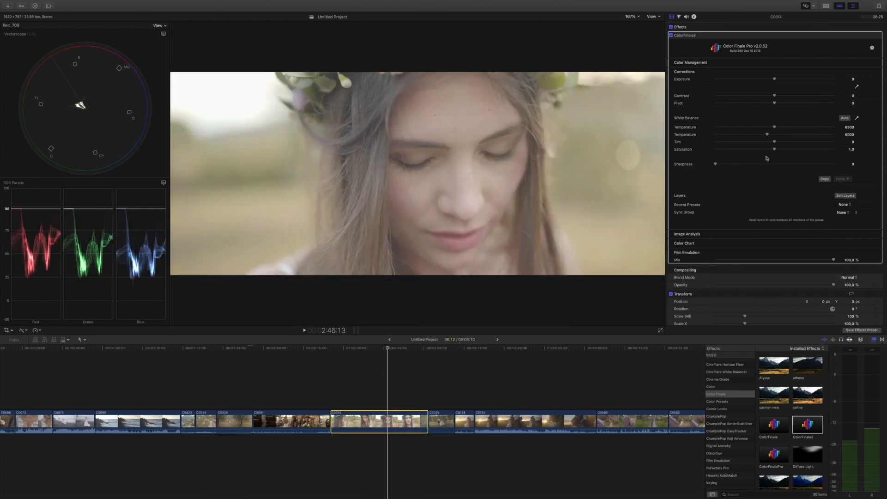
pyautogui.click(845, 188)
pyautogui.moveTo(404, 318); pyautogui.dragTo(401, 307)
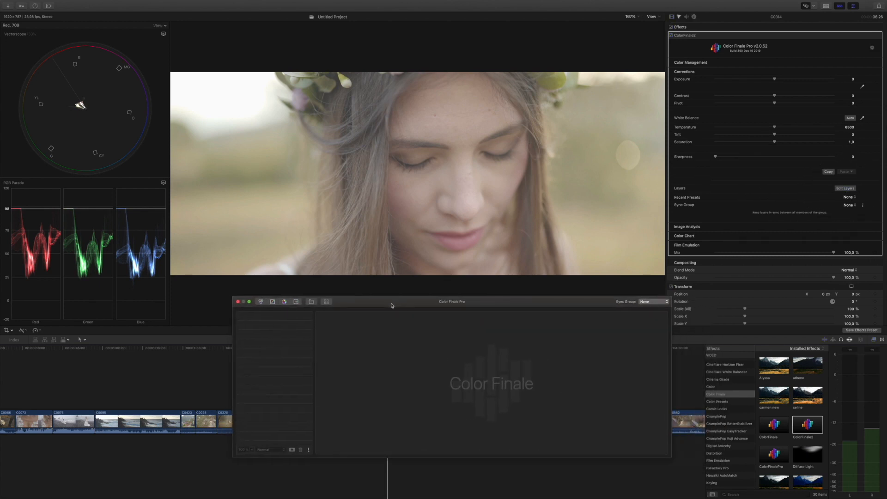
pyautogui.click(258, 301)
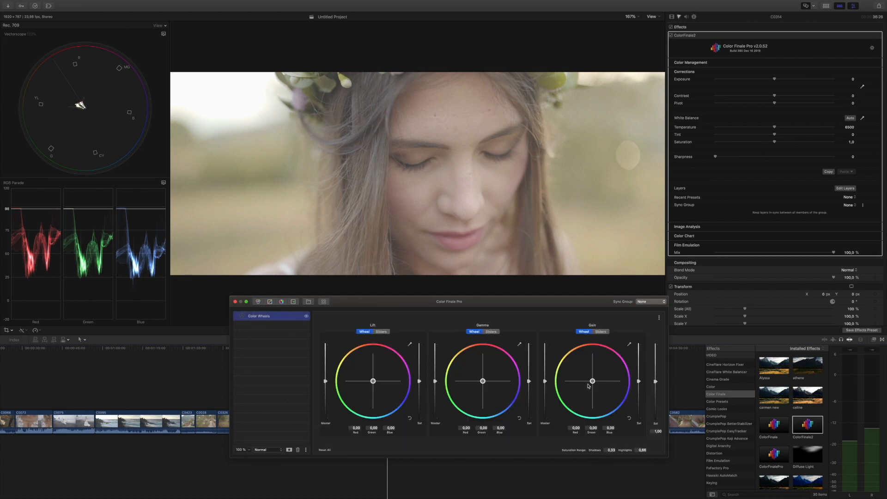
pyautogui.moveTo(656, 382); pyautogui.dragTo(656, 437)
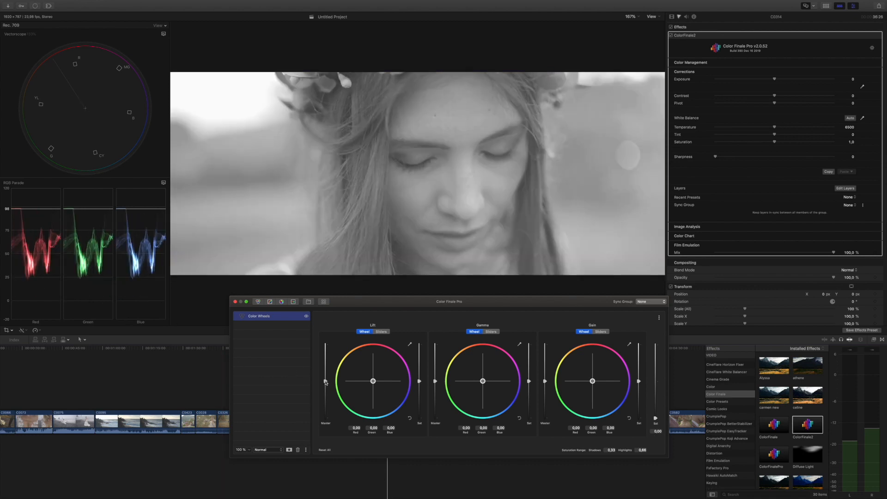
# Step: Set the Color Wheels master levels to -0,25 for Lift, -0,11 for Gain and -0,27 for Gamma
pyautogui.moveTo(325, 381); pyautogui.dragTo(325, 392)
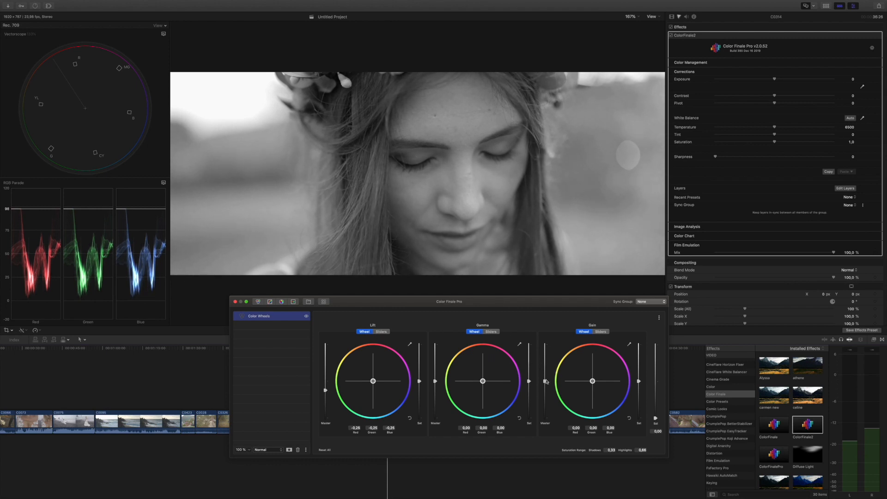
pyautogui.moveTo(546, 382); pyautogui.dragTo(546, 386)
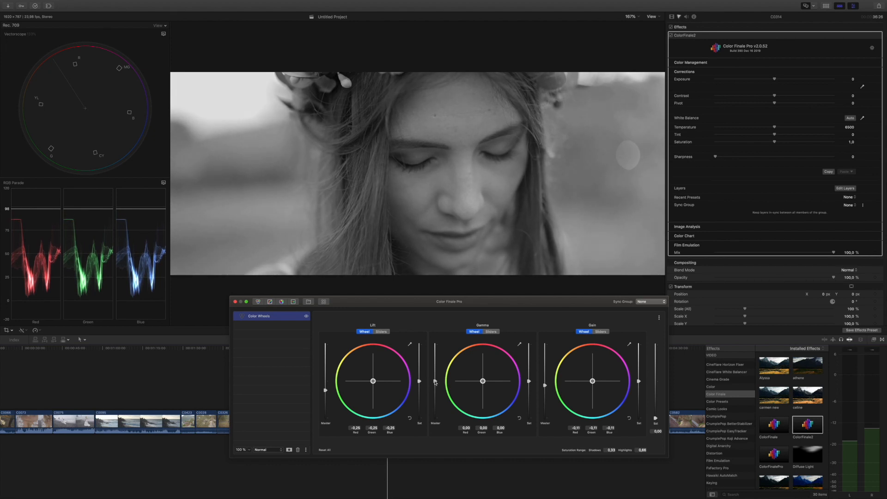
pyautogui.moveTo(435, 381); pyautogui.dragTo(434, 392)
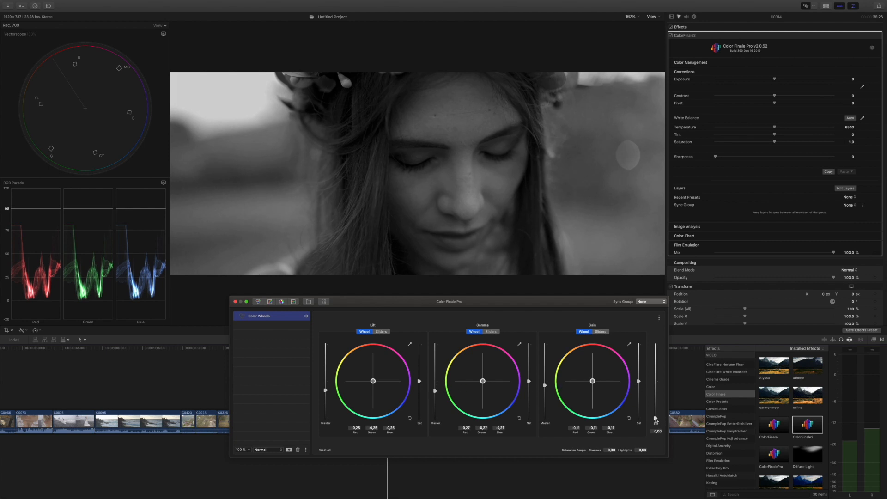
# Step: Set the Color Wheels overall saturation to 1,04, and compare the image with the layer hidden and shown
pyautogui.moveTo(655, 418); pyautogui.dragTo(659, 383)
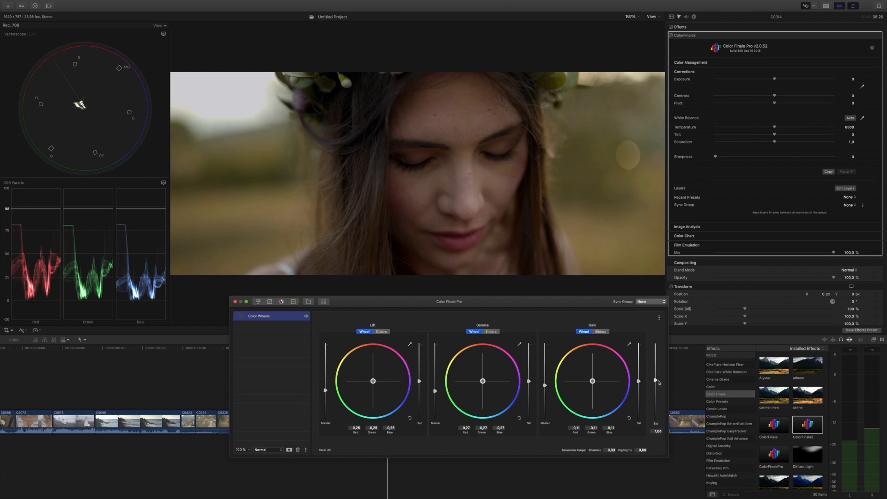
pyautogui.click(307, 316)
pyautogui.click(307, 317)
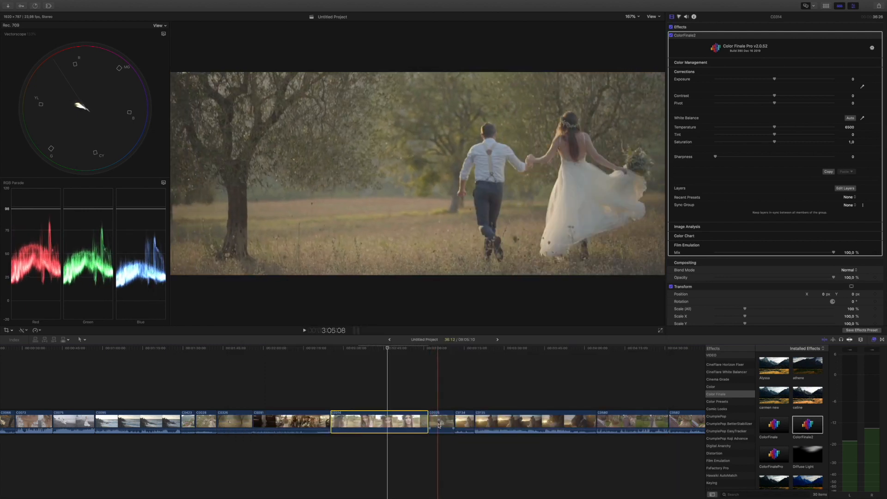
# Step: Add Curves and Color Wheels layers to the clip of the couple among the trees, with the wheels' overall saturation at 0
pyautogui.click(440, 426)
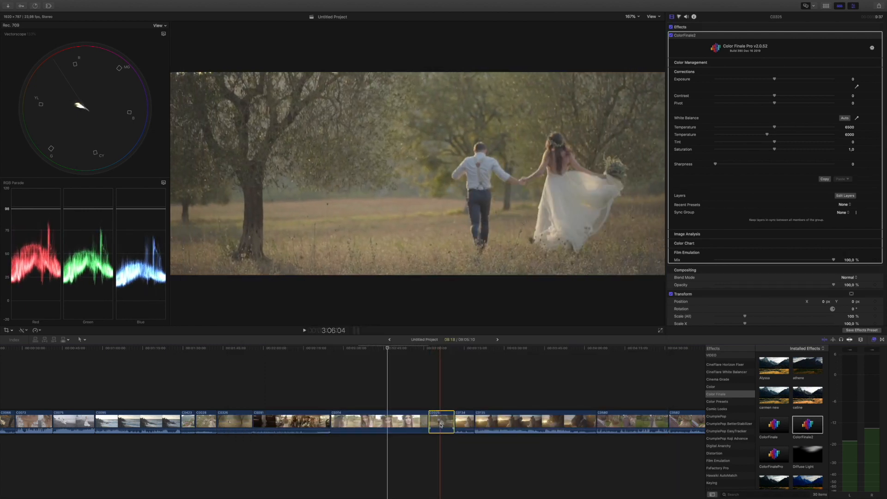
pyautogui.click(441, 426)
pyautogui.click(845, 190)
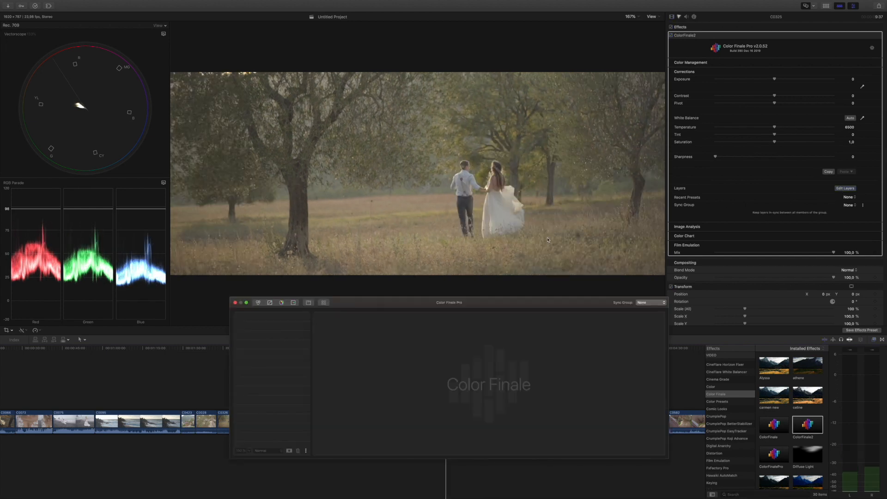
pyautogui.click(270, 303)
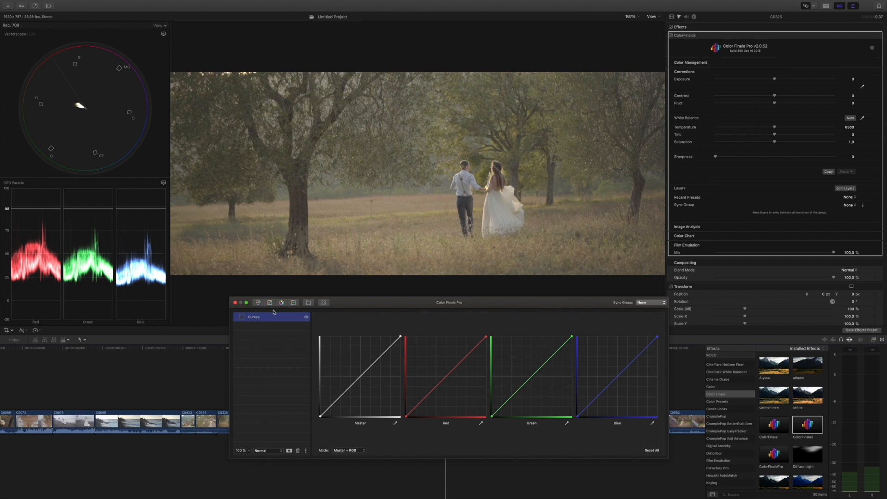
pyautogui.click(258, 303)
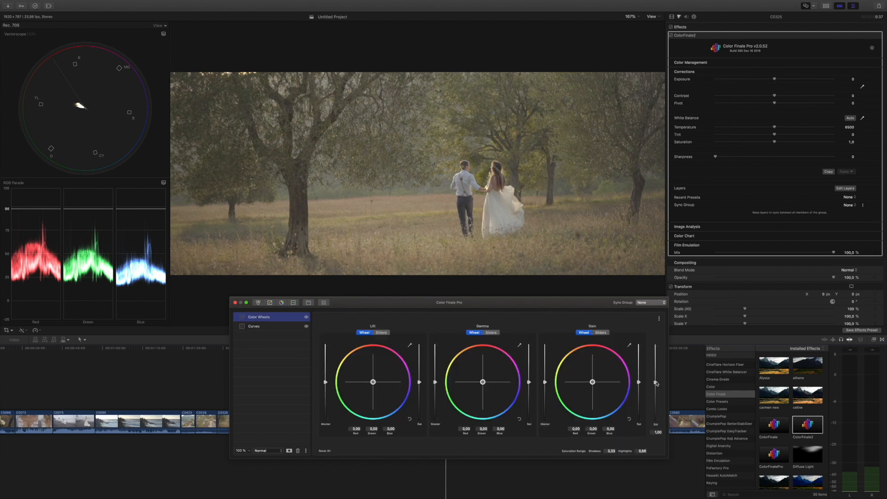
pyautogui.moveTo(655, 383); pyautogui.dragTo(656, 423)
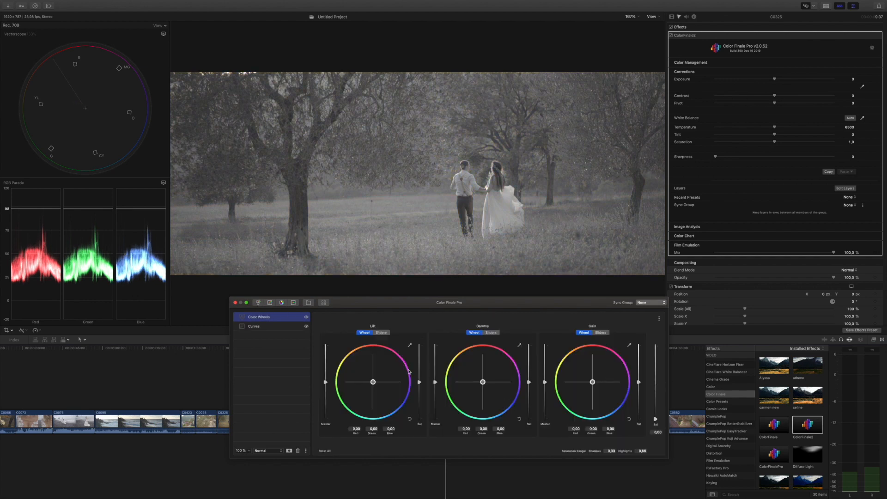
# Step: Set the mode of the Curves layer to Luma + RGB
pyautogui.click(265, 328)
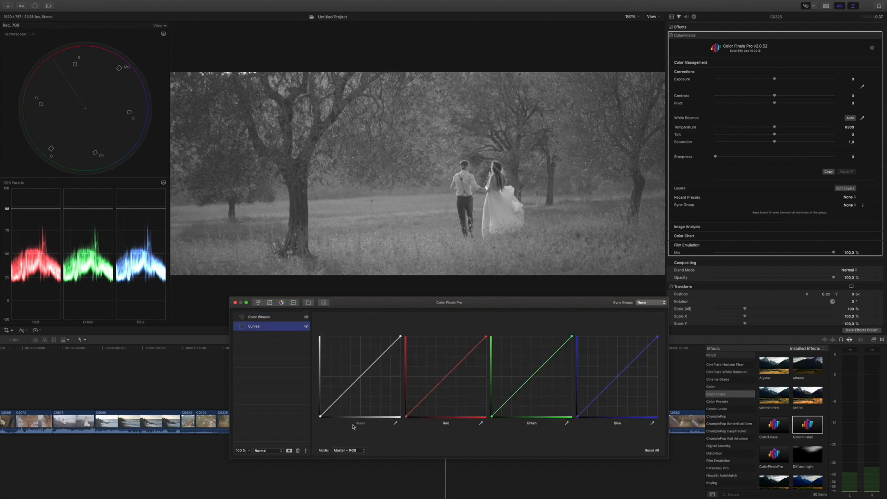
pyautogui.click(347, 451)
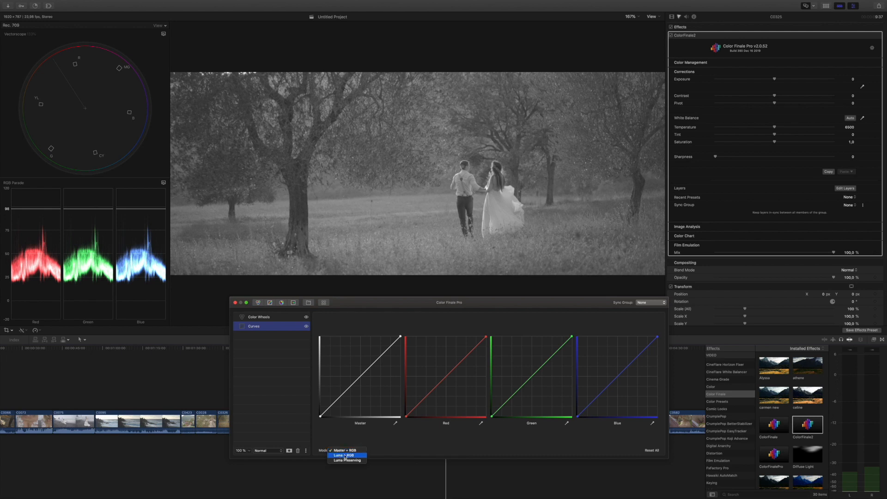
pyautogui.click(344, 412)
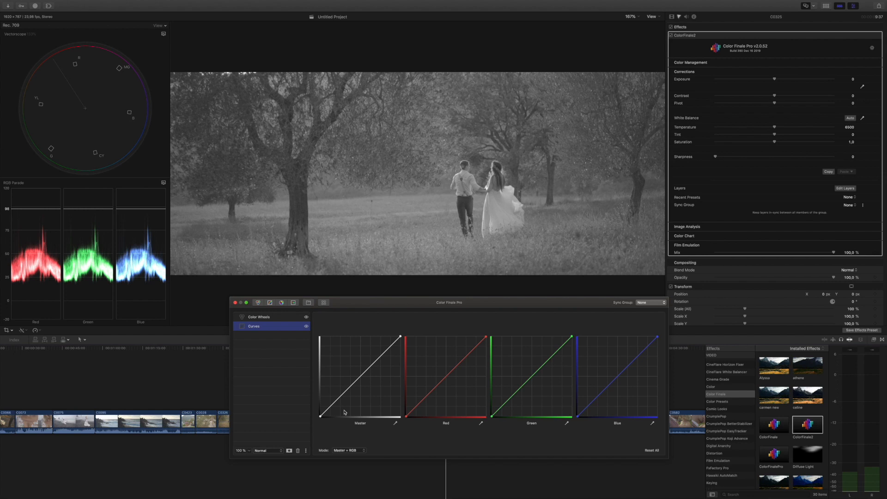
pyautogui.click(345, 451)
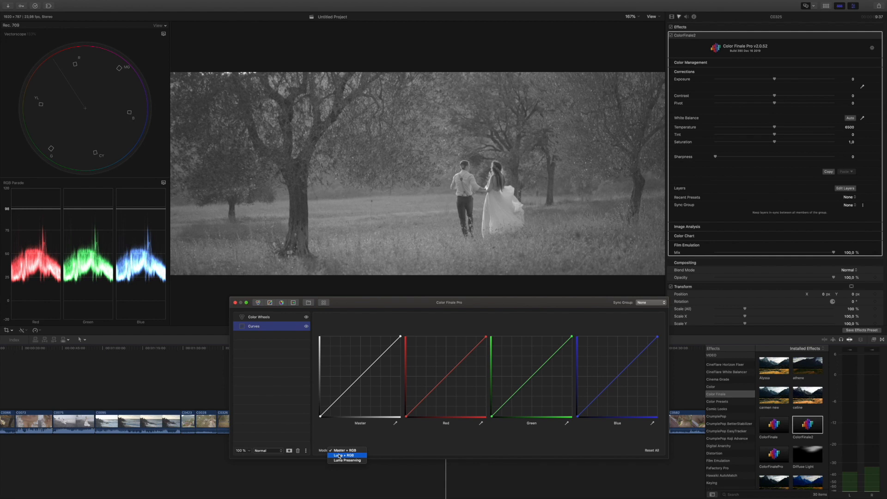
pyautogui.click(340, 456)
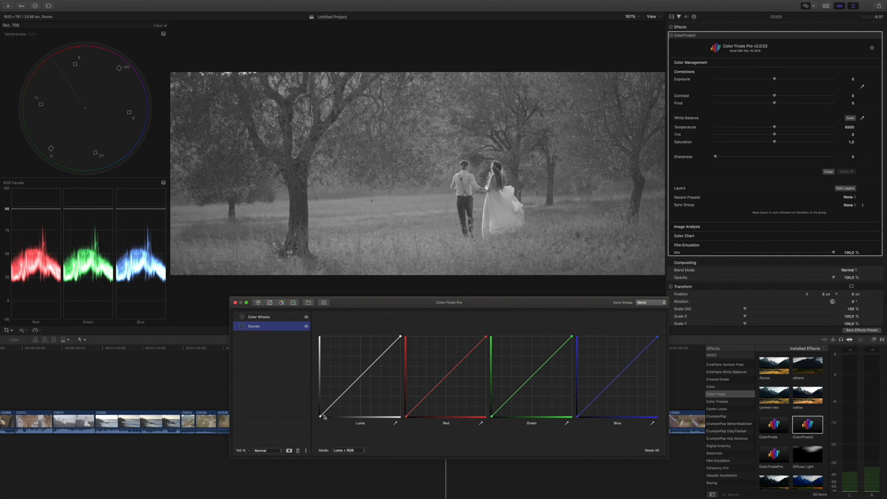
# Step: Shape the Luma curve into an S-curve, moving the black point and white point inward, lowering the shadows and raising the highlights
pyautogui.moveTo(321, 416); pyautogui.dragTo(334, 419)
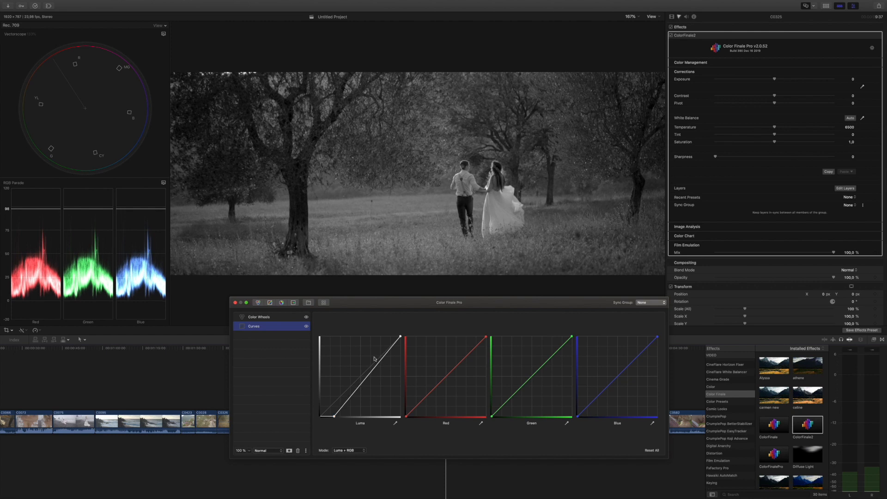
pyautogui.moveTo(400, 338); pyautogui.dragTo(397, 335)
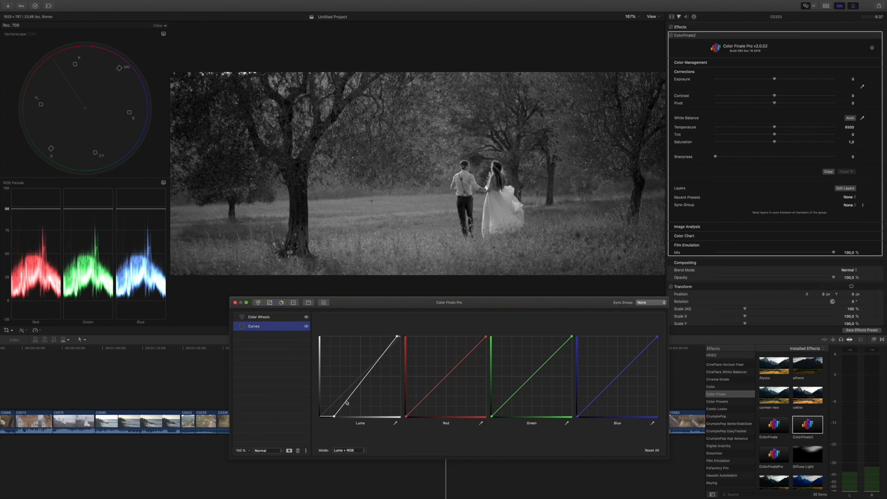
pyautogui.moveTo(350, 398); pyautogui.dragTo(353, 400)
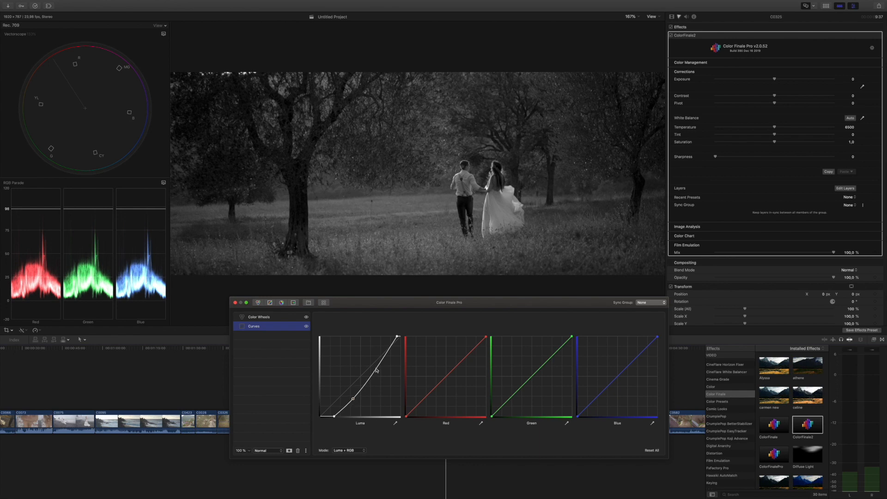
pyautogui.moveTo(374, 371); pyautogui.dragTo(373, 362)
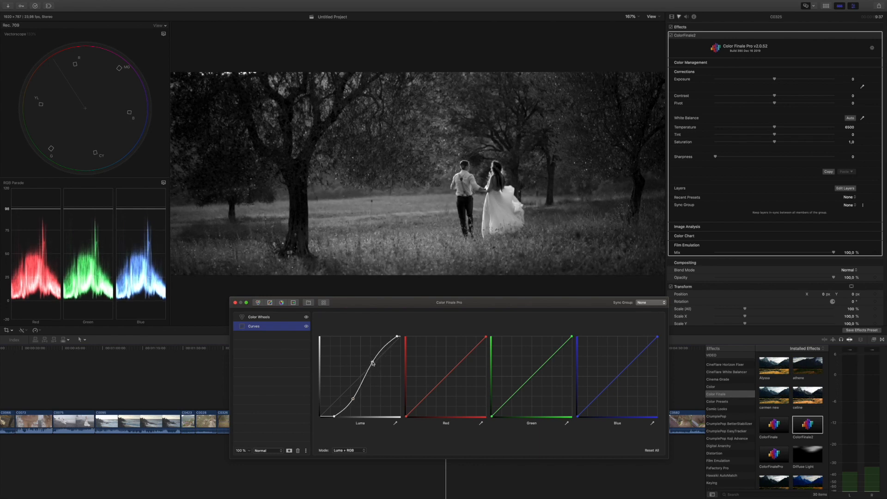
pyautogui.moveTo(353, 400); pyautogui.dragTo(352, 398)
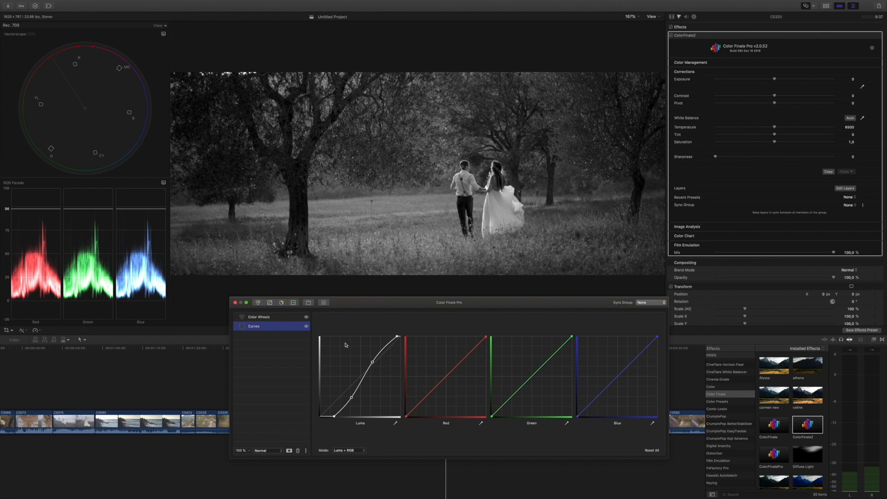
# Step: Set the Color Wheels overall saturation to 1,14, and compare the curve in Master + RGB and Luma + RGB modes
pyautogui.click(285, 319)
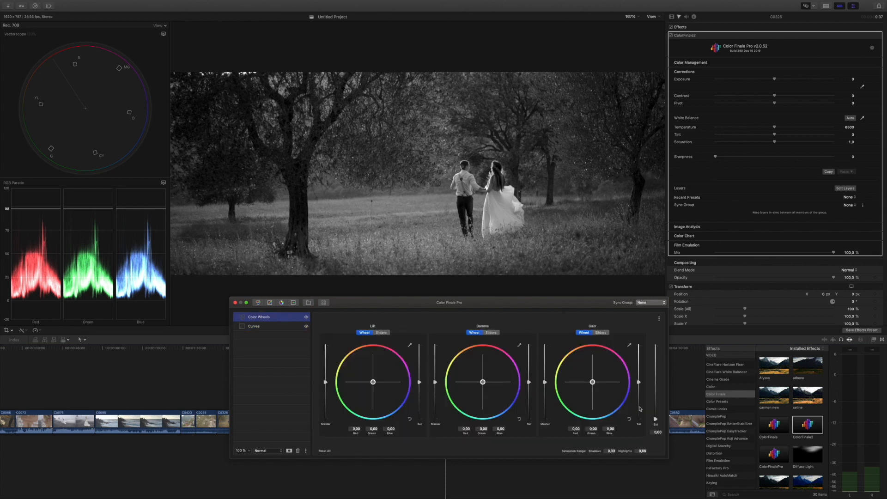
pyautogui.moveTo(655, 419); pyautogui.dragTo(655, 379)
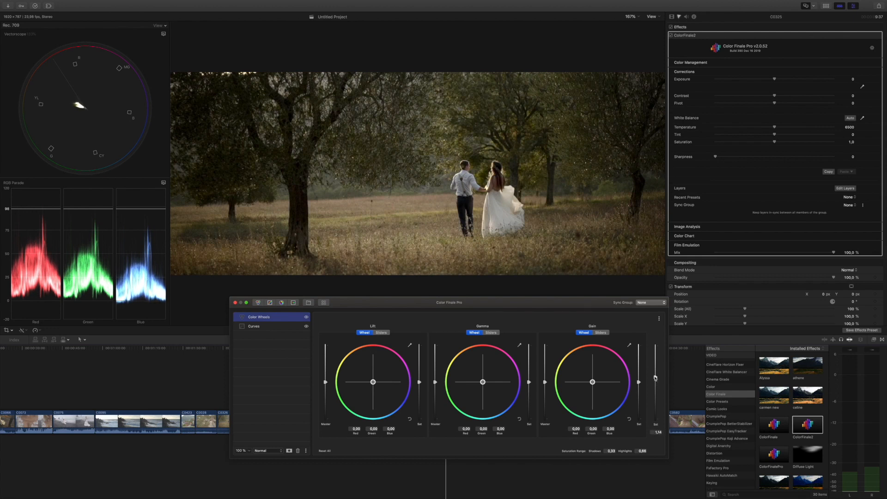
pyautogui.click(288, 327)
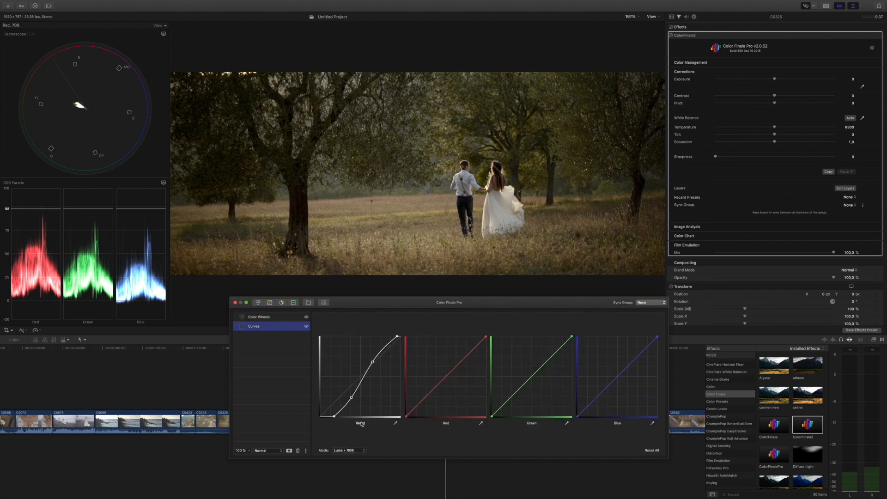
pyautogui.click(345, 451)
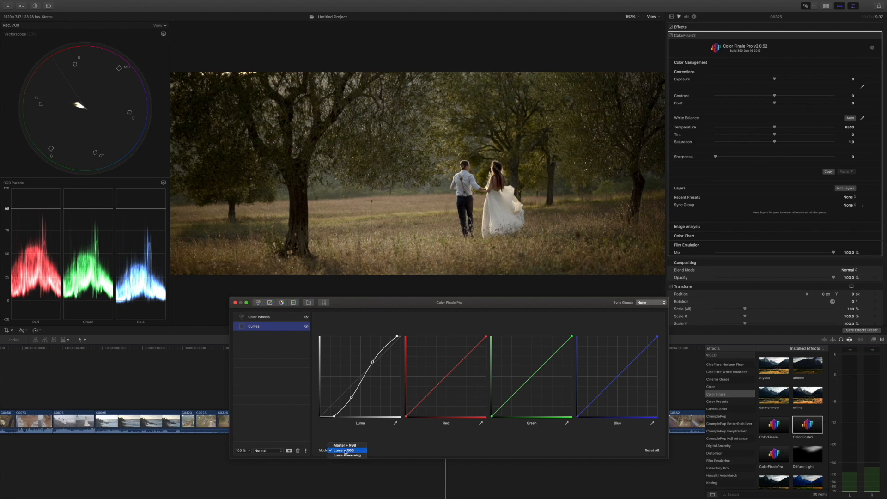
pyautogui.click(344, 446)
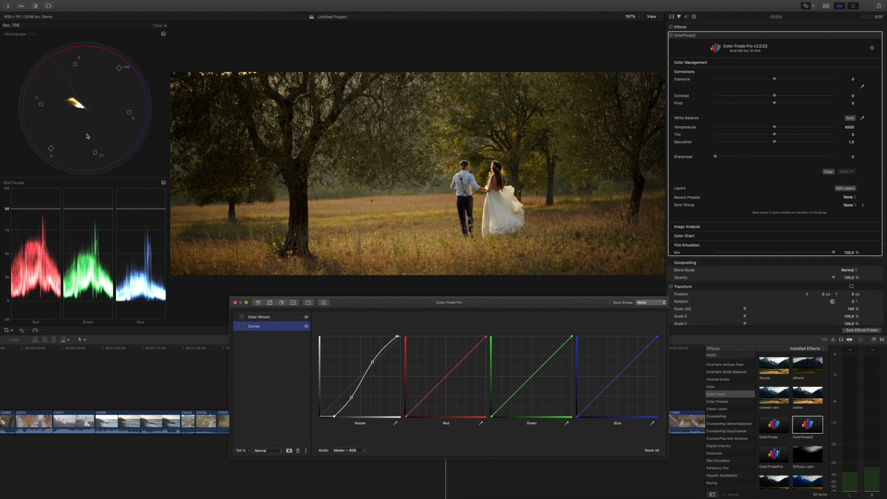
pyautogui.click(348, 450)
pyautogui.click(347, 455)
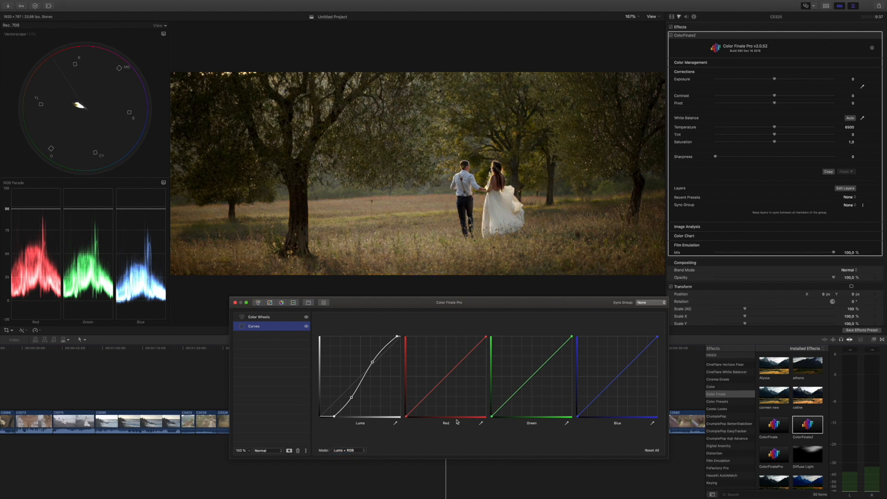
# Step: Set the Curves mode to Master + RGB and the Color Wheels overall saturation to 0,72, closing the layer editor
pyautogui.moveTo(423, 302); pyautogui.dragTo(441, 297)
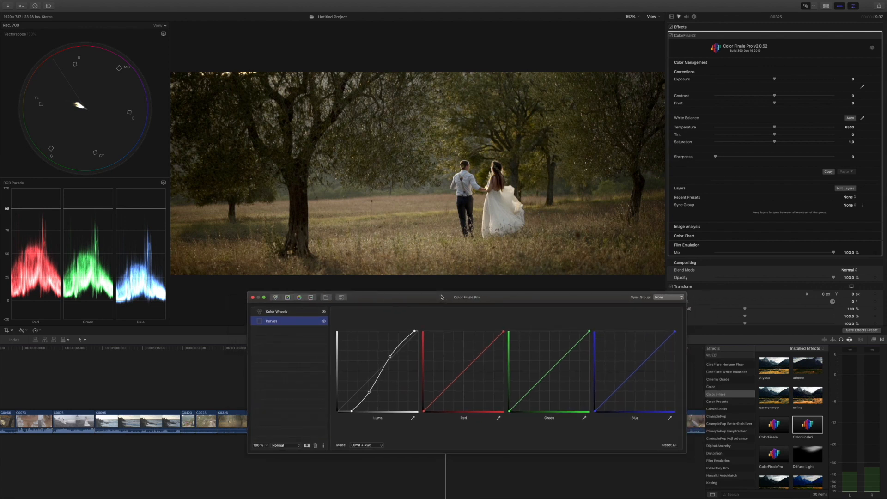
pyautogui.moveTo(438, 297); pyautogui.dragTo(372, 299)
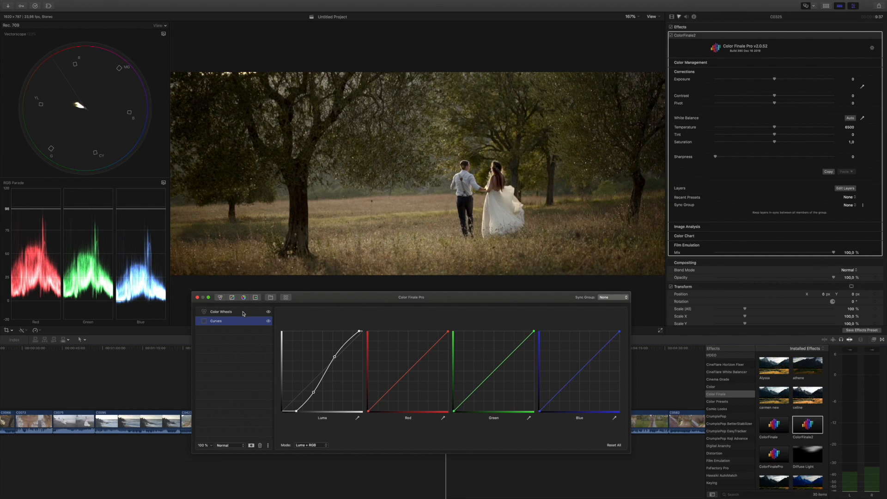
pyautogui.click(311, 446)
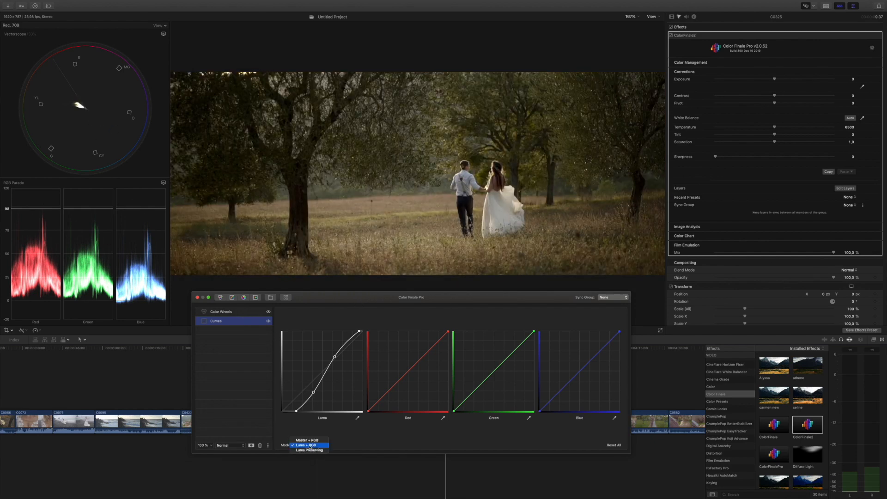
pyautogui.click(306, 440)
pyautogui.click(245, 312)
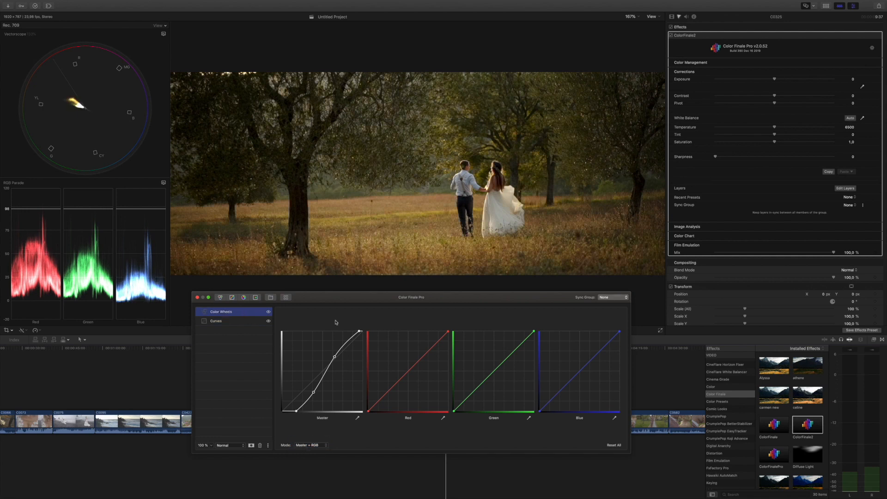
pyautogui.moveTo(618, 373); pyautogui.dragTo(618, 388)
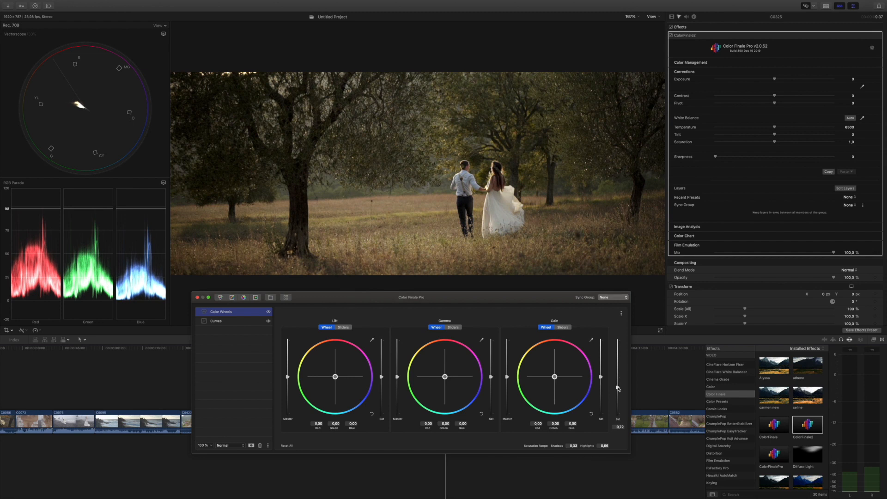
pyautogui.moveTo(316, 298); pyautogui.dragTo(322, 298)
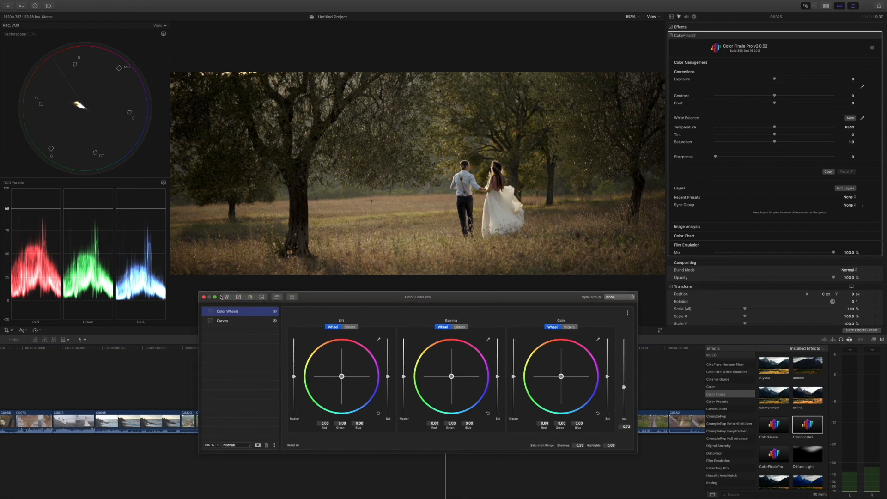
pyautogui.click(204, 298)
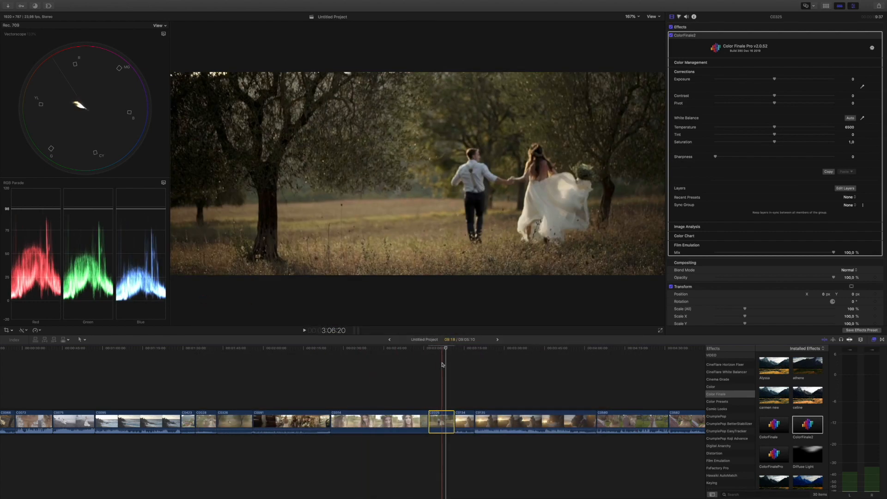
# Step: On the clip of the couple embracing in the garden, set Saturation to 0, Contrast to 47, Pivot to -20 and Exposure to -0,3
pyautogui.hscroll(2, 412, 361)
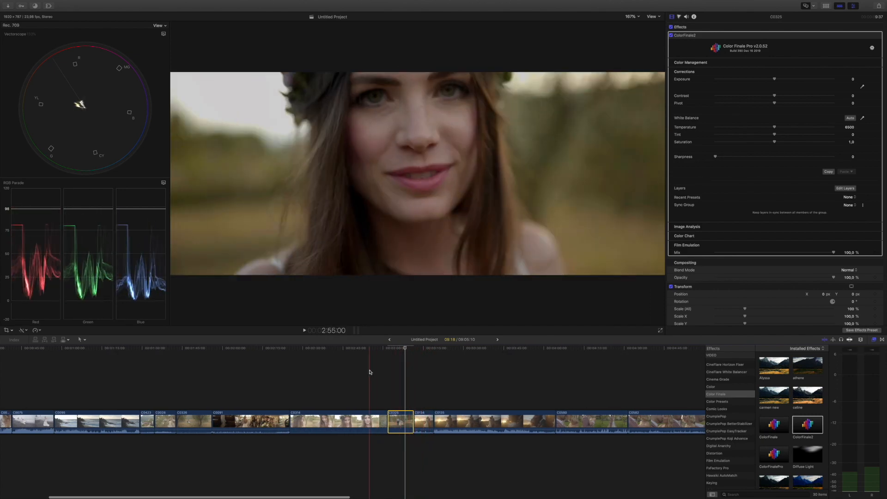
pyautogui.hscroll(2, 369, 372)
pyautogui.hscroll(10, 374, 369)
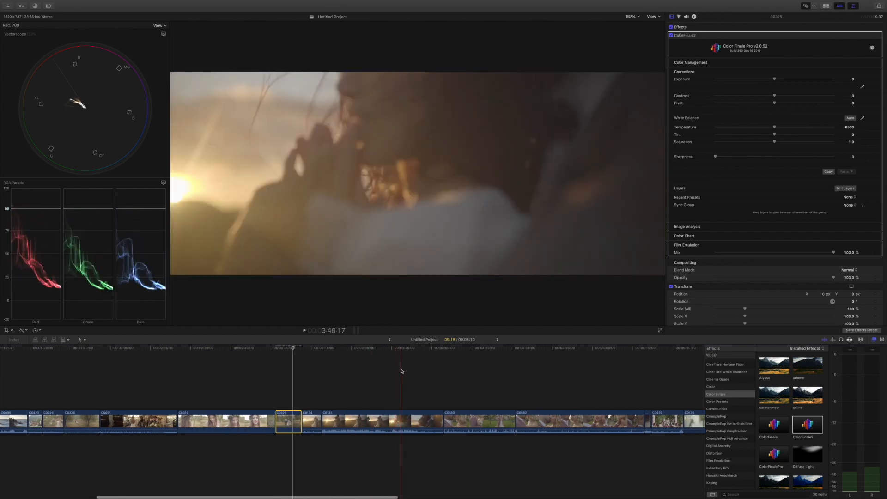
pyautogui.hscroll(2, 387, 370)
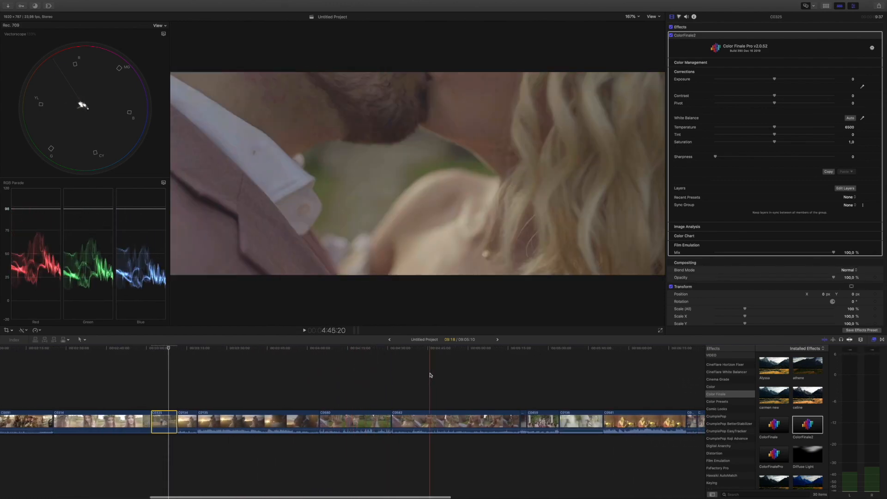
pyautogui.click(363, 420)
pyautogui.click(361, 419)
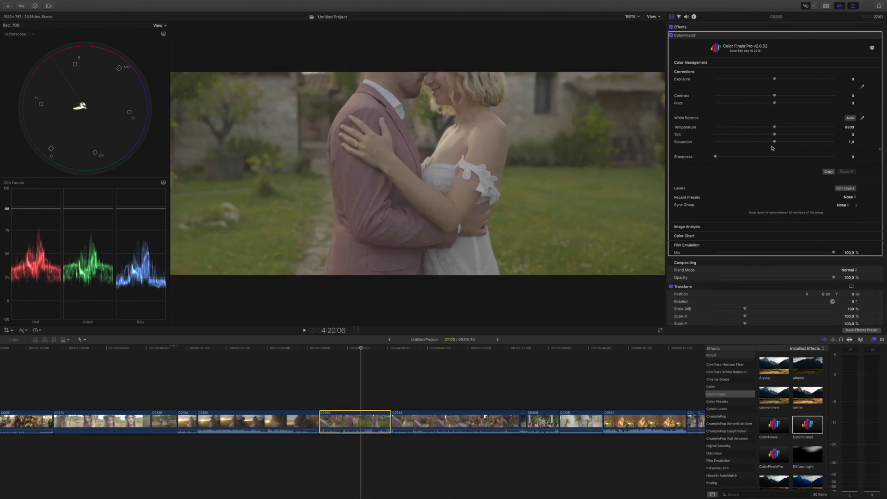
pyautogui.moveTo(757, 169); pyautogui.dragTo(651, 172)
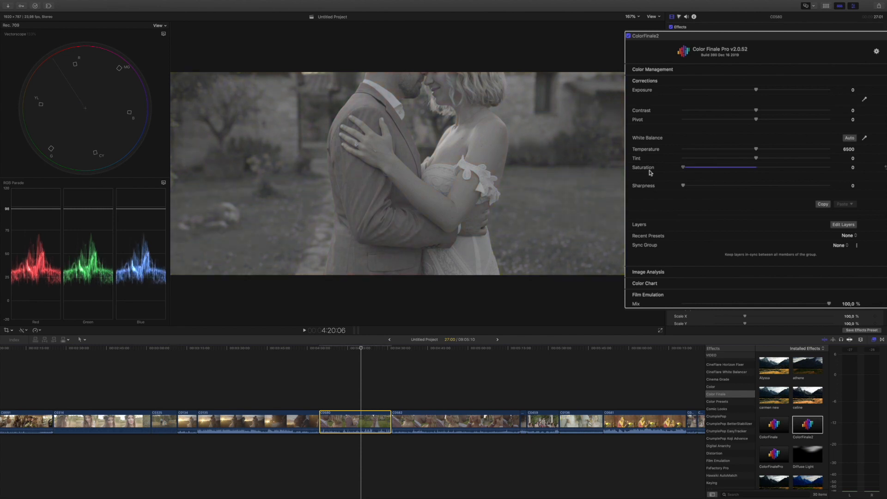
pyautogui.moveTo(755, 110); pyautogui.dragTo(741, 120)
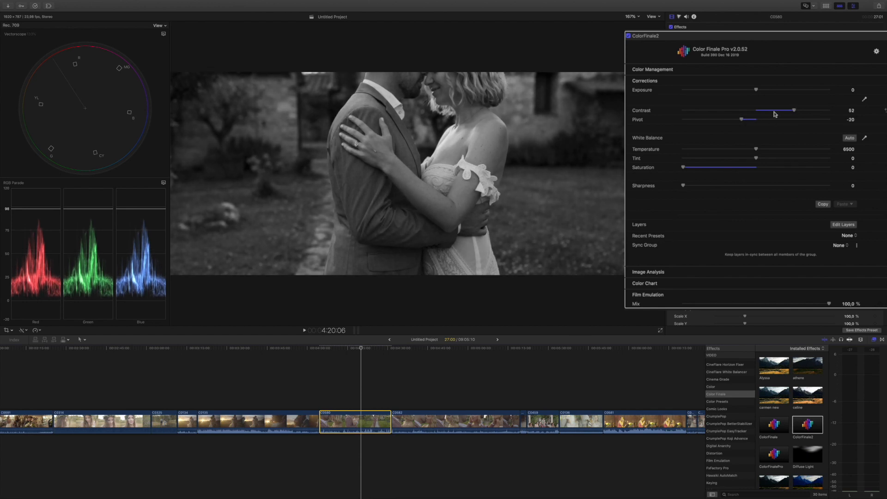
pyautogui.moveTo(794, 111); pyautogui.dragTo(749, 90)
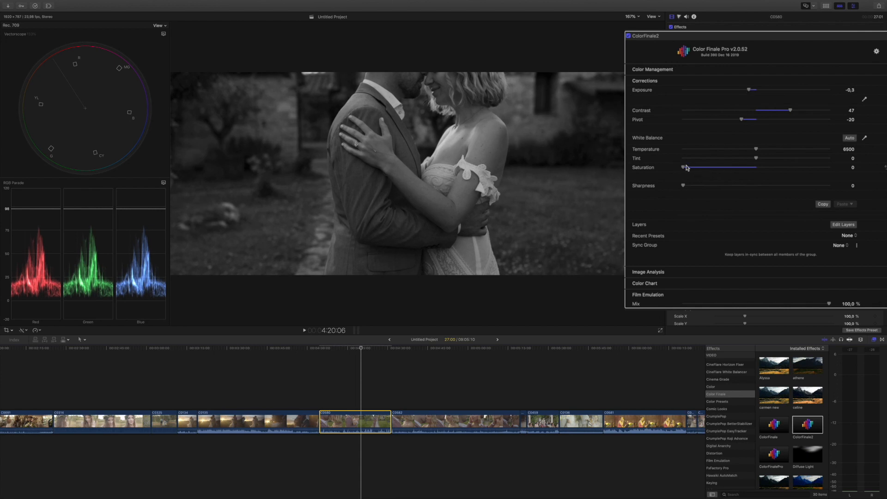
# Step: Set the embracing couple clip's Saturation to 0,92, and compare the image with the ColorFinale2 effect off and on
pyautogui.moveTo(684, 167); pyautogui.dragTo(752, 168)
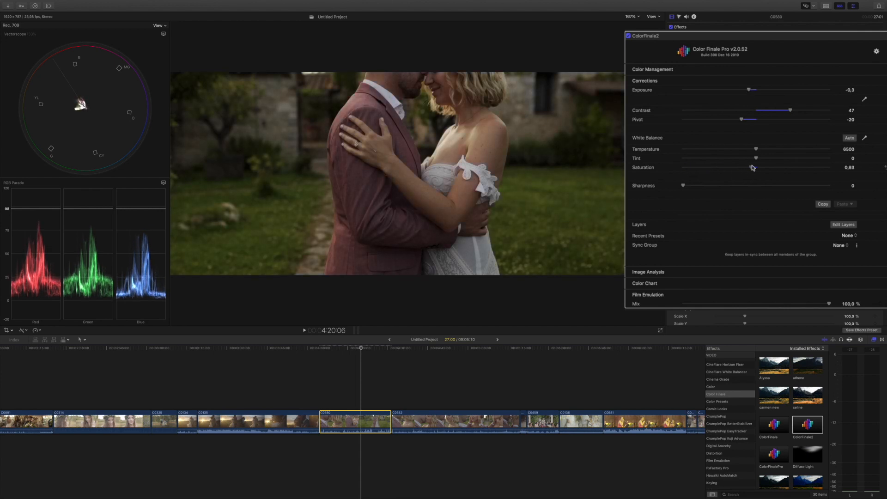
pyautogui.click(629, 36)
pyautogui.click(629, 36)
# Step: Sample the white balance from the bride's white dress, and compare the image with the ColorFinale2 effect off and on
pyautogui.click(864, 138)
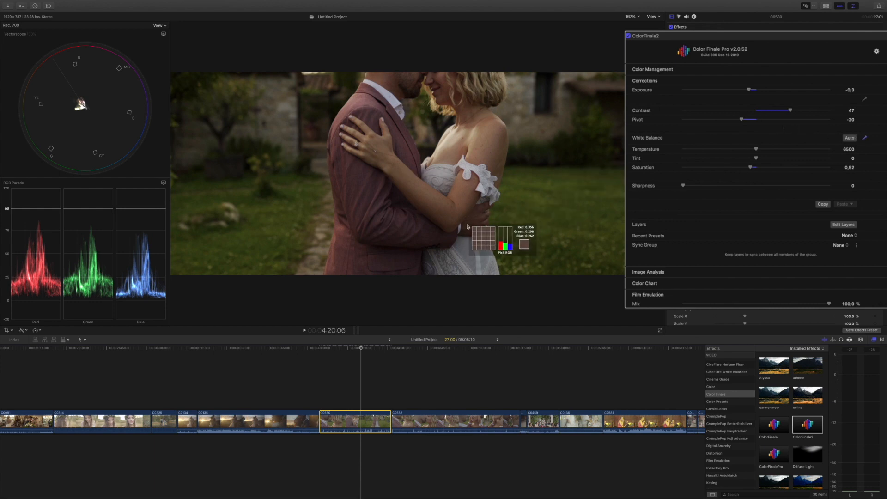
pyautogui.click(477, 252)
pyautogui.click(477, 253)
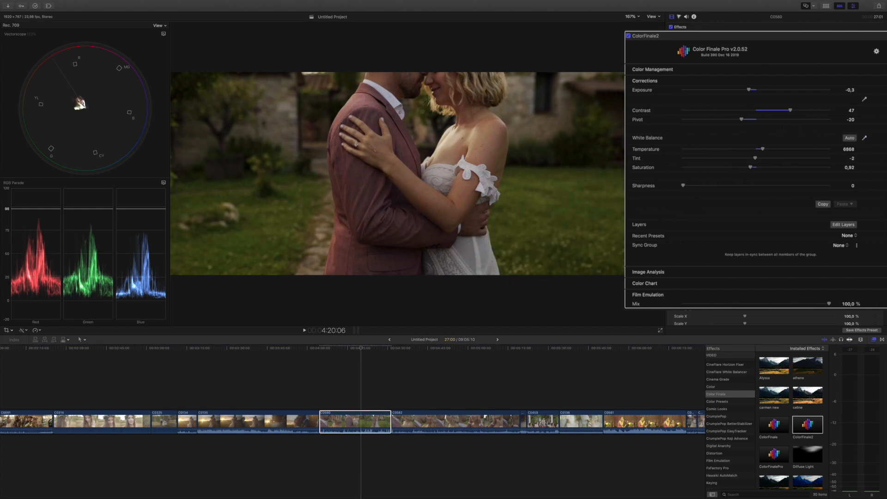
pyautogui.click(628, 37)
pyautogui.click(671, 36)
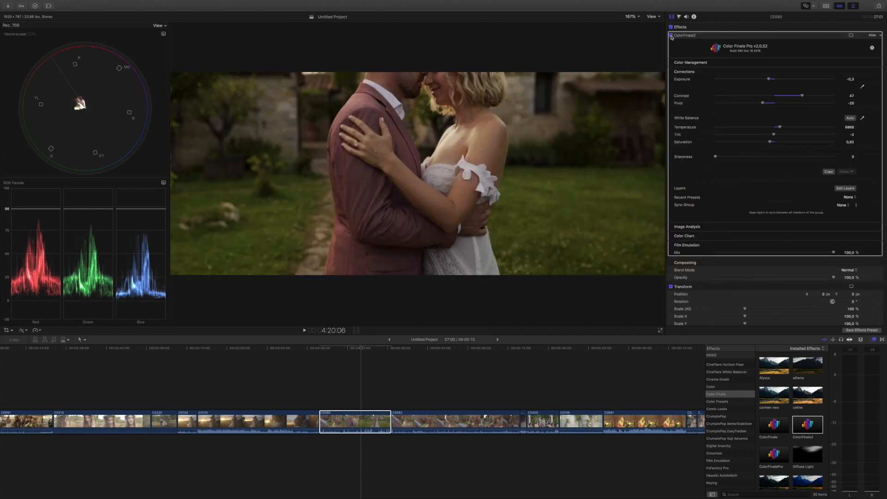
pyautogui.click(670, 36)
pyautogui.click(671, 36)
pyautogui.hscroll(5, 379, 406)
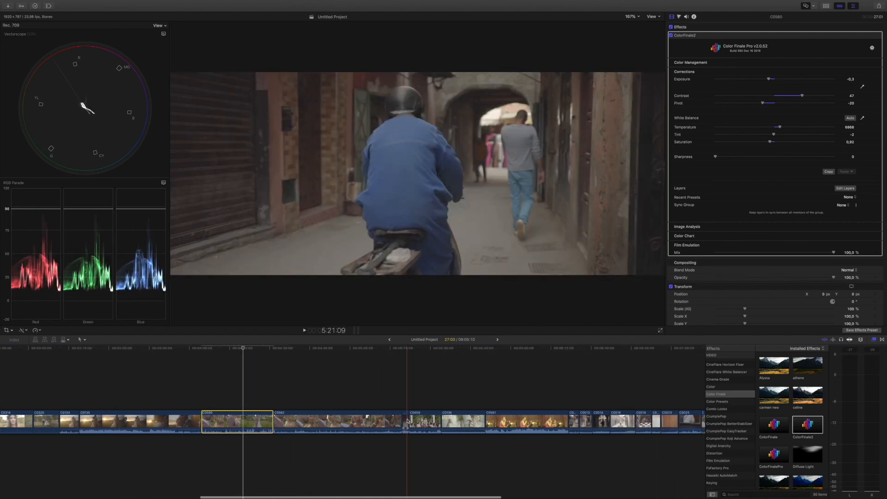
# Step: On the singer clip, balance the desaturated image with Exposure -0,83, Contrast 56 and Pivot -10, and set Saturation to 0,95
pyautogui.hscroll(2, 412, 419)
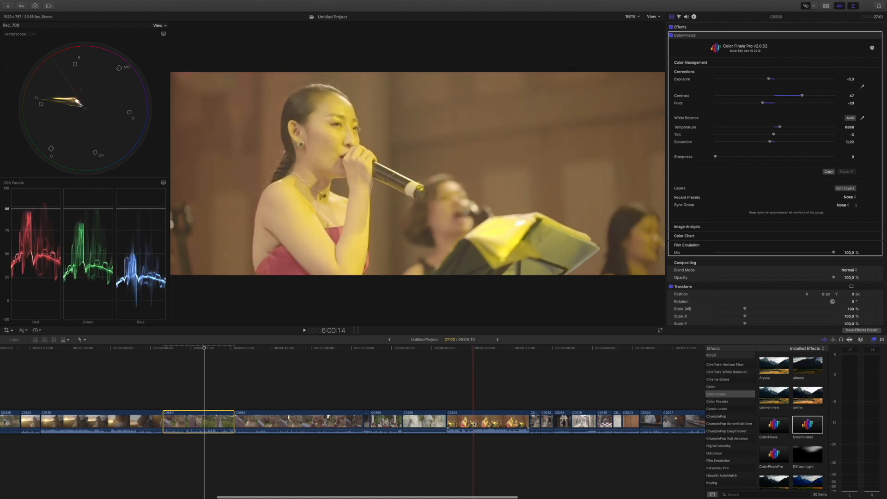
pyautogui.click(474, 424)
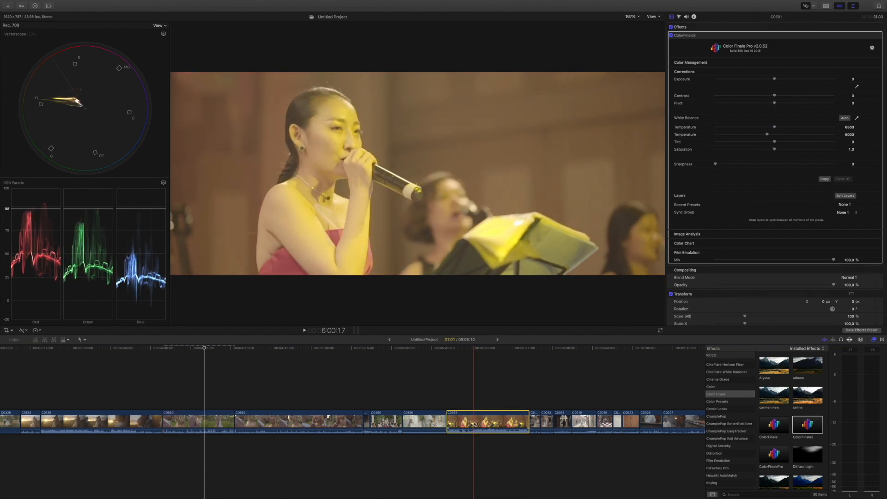
pyautogui.click(476, 421)
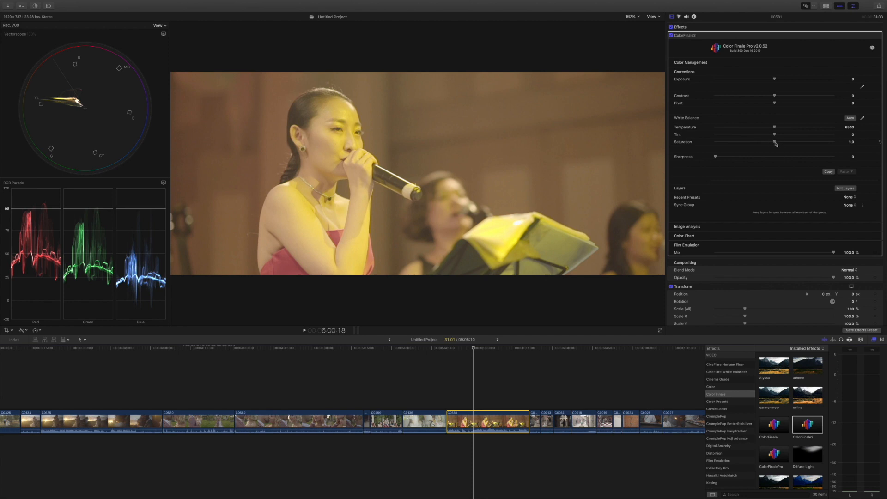
pyautogui.moveTo(776, 144); pyautogui.dragTo(696, 142)
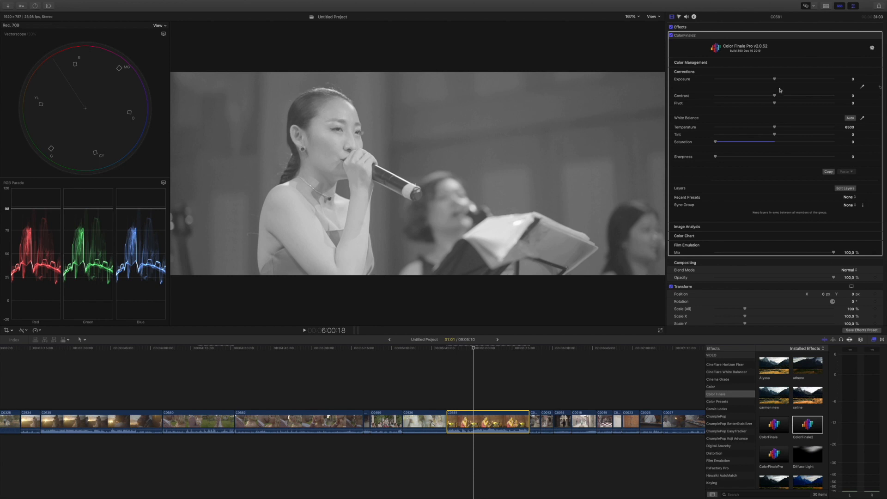
pyautogui.moveTo(776, 80); pyautogui.dragTo(768, 102)
pyautogui.moveTo(715, 142); pyautogui.dragTo(772, 142)
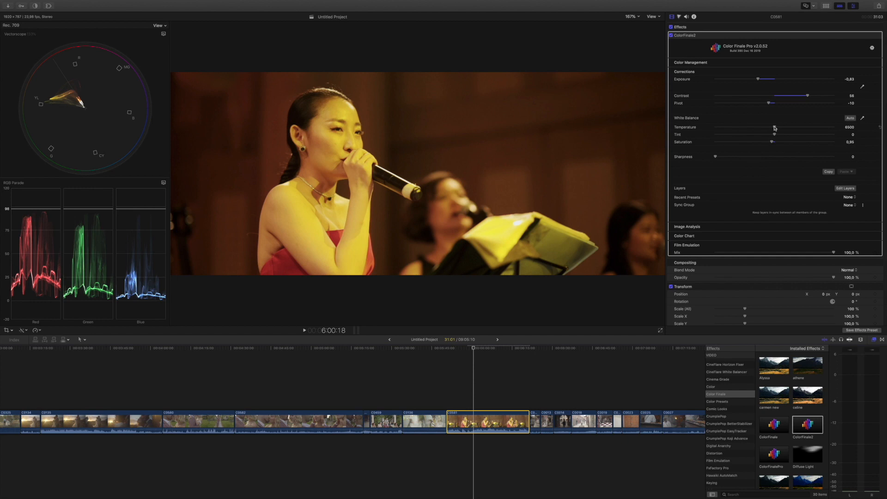
# Step: Try to correct the singer clip's white balance by sampling the sheet music, and reset the white balance
pyautogui.moveTo(776, 128)
pyautogui.mouseDown()
pyautogui.moveTo(727, 128)
pyautogui.moveTo(794, 129)
pyautogui.moveTo(747, 128)
pyautogui.moveTo(774, 128)
pyautogui.mouseUp()
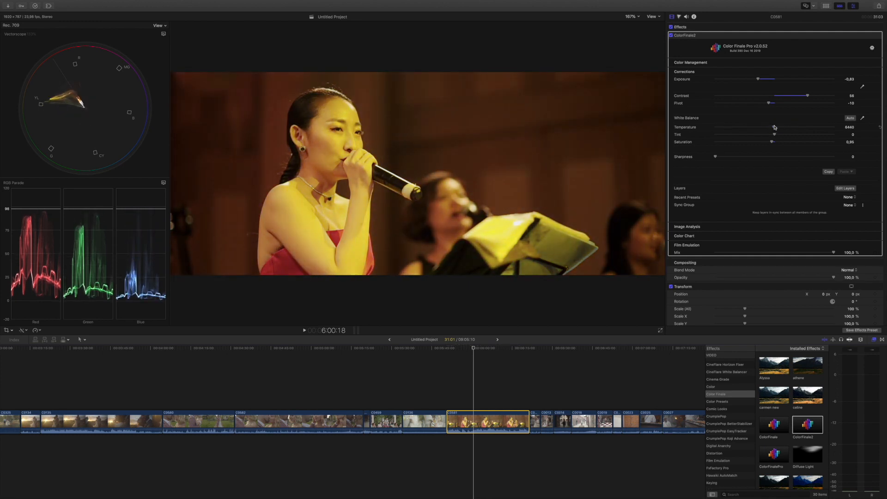
pyautogui.click(863, 119)
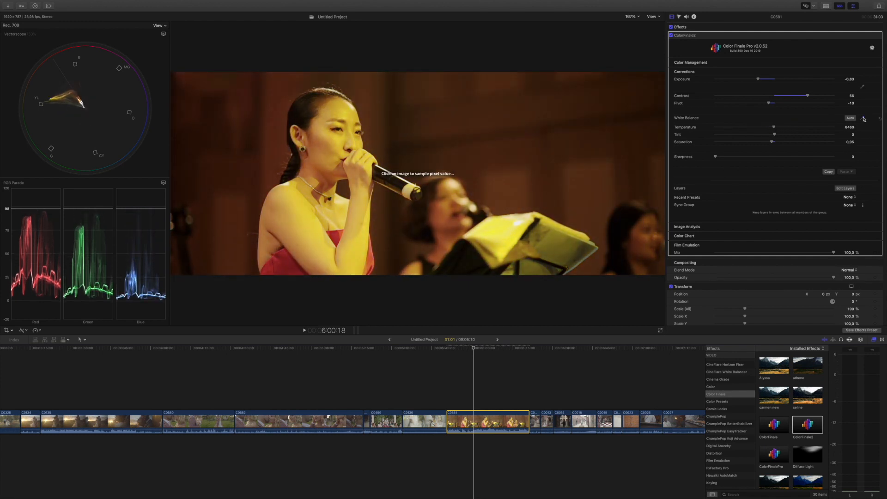
pyautogui.click(501, 236)
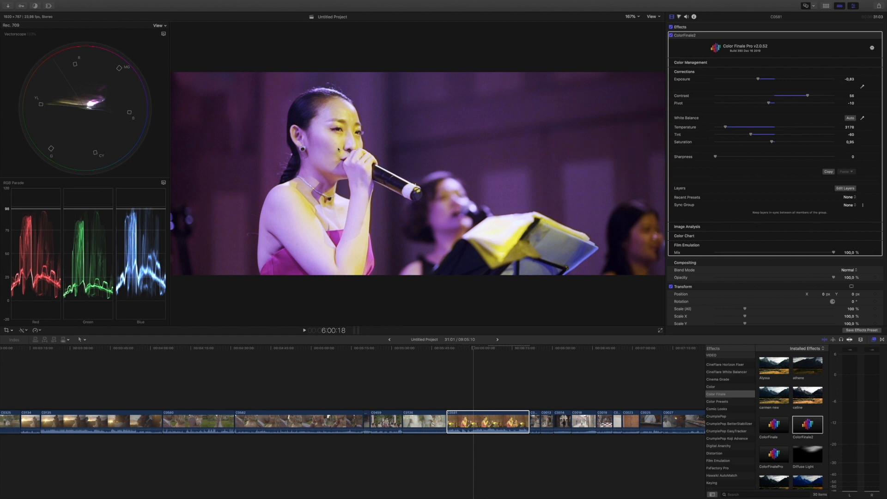
pyautogui.click(879, 129)
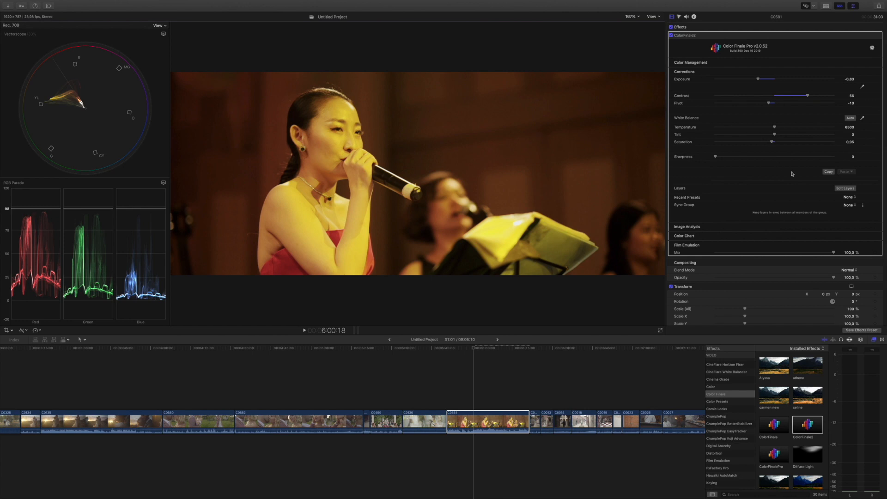
# Step: Open the singer clip's layer editor and add a 6 Vectors layer
pyautogui.click(846, 188)
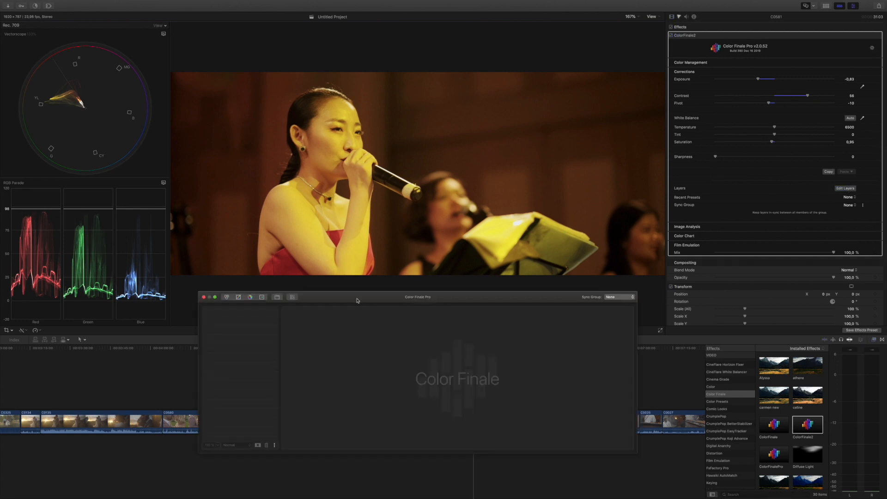
pyautogui.moveTo(356, 299); pyautogui.dragTo(358, 296)
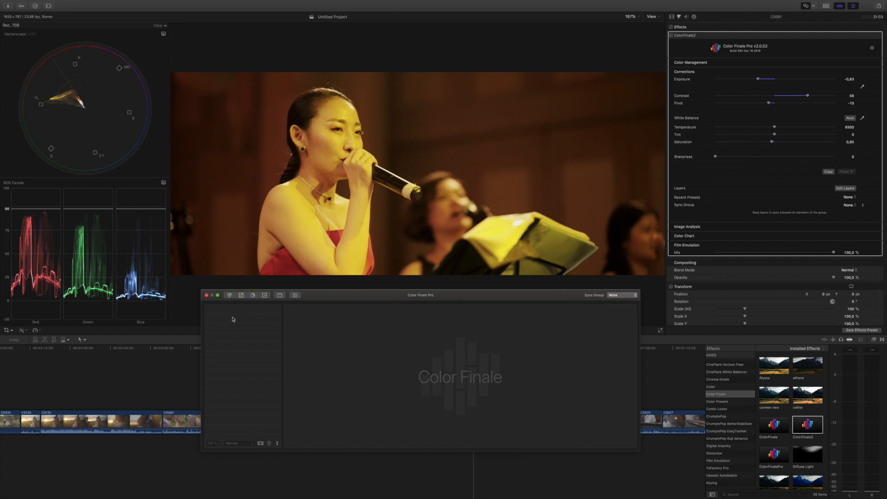
pyautogui.click(252, 296)
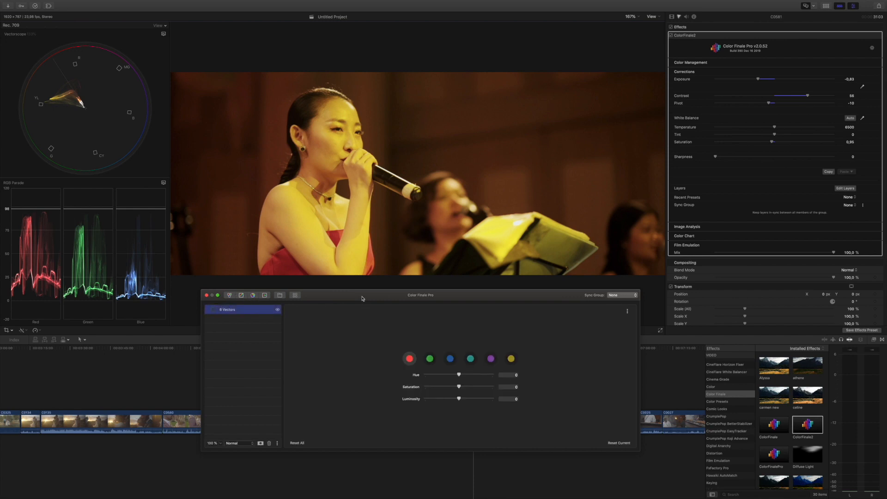
pyautogui.moveTo(363, 298); pyautogui.dragTo(349, 298)
# Step: In the 6 Vectors layer, set yellow to Hue 0,249, Saturation -0,404 and Luminosity -0,076, and red Hue to about -0,09
pyautogui.click(498, 360)
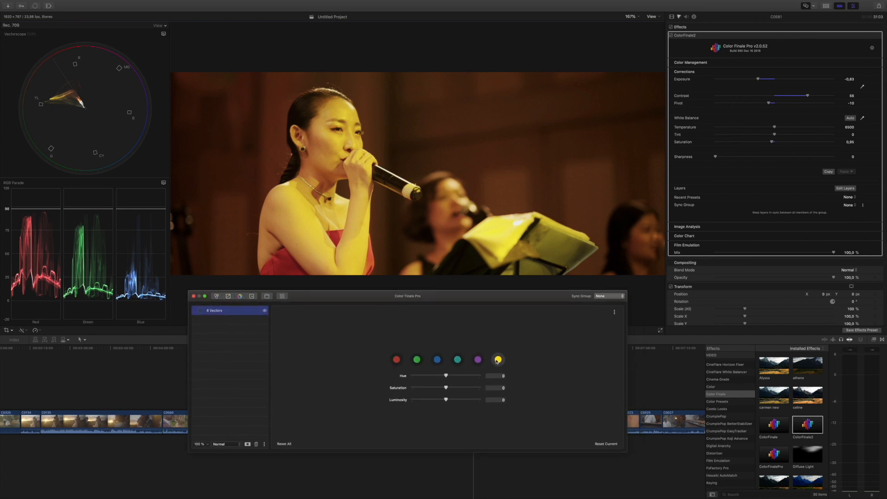
pyautogui.moveTo(450, 389)
pyautogui.mouseDown()
pyautogui.moveTo(431, 388)
pyautogui.moveTo(455, 376)
pyautogui.moveTo(443, 376)
pyautogui.mouseUp()
pyautogui.click(397, 360)
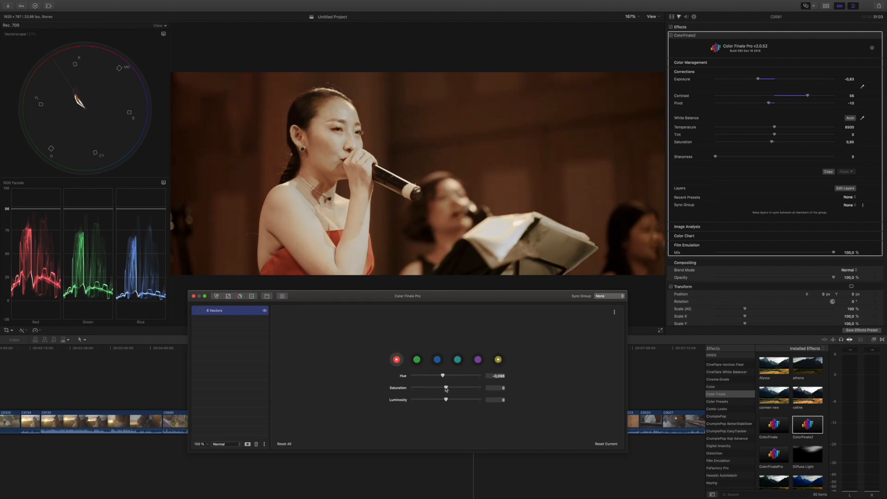
pyautogui.click(498, 360)
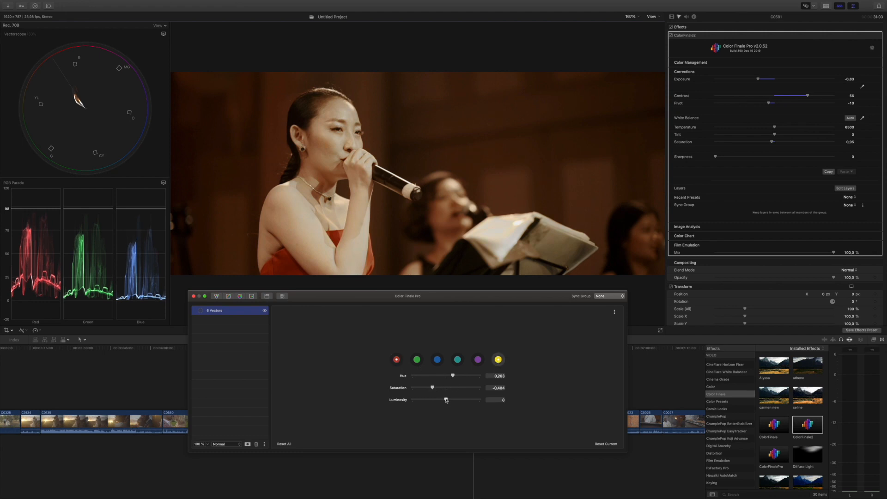
pyautogui.moveTo(446, 400); pyautogui.dragTo(454, 377)
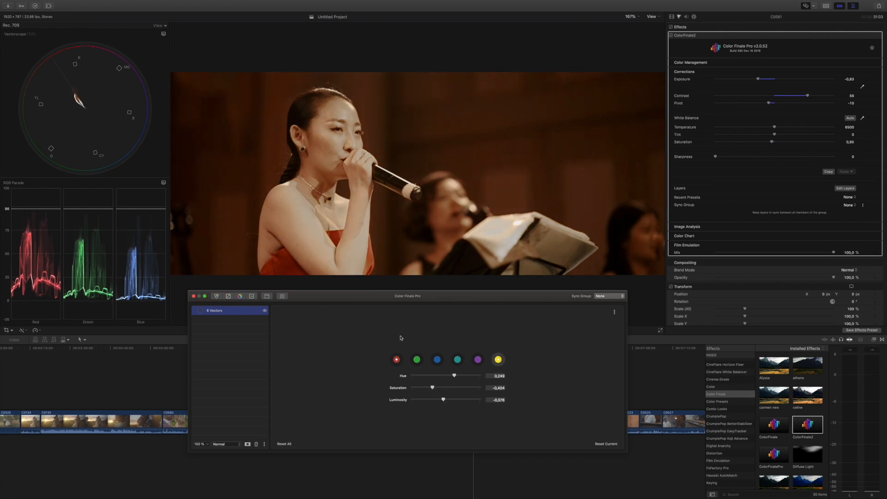
# Step: Compare the singer image with the 6 Vectors layer off and on, and close the layer editor
pyautogui.moveTo(339, 301); pyautogui.dragTo(342, 306)
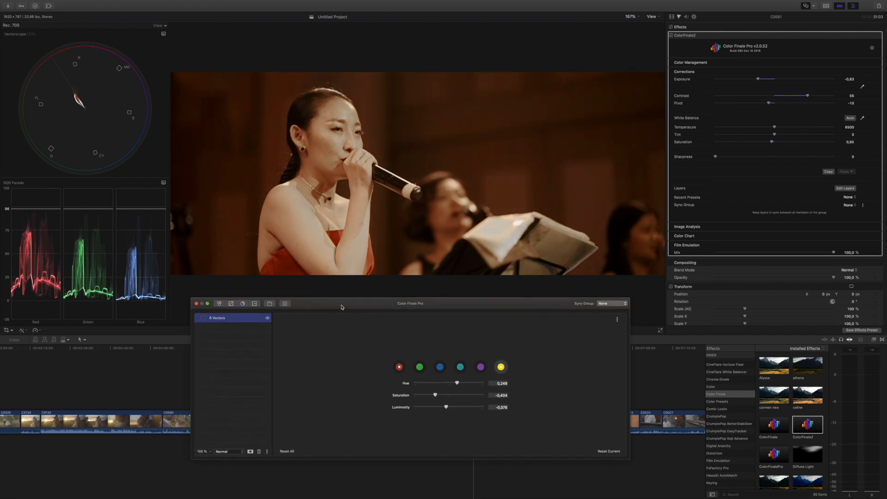
pyautogui.click(267, 319)
pyautogui.click(266, 318)
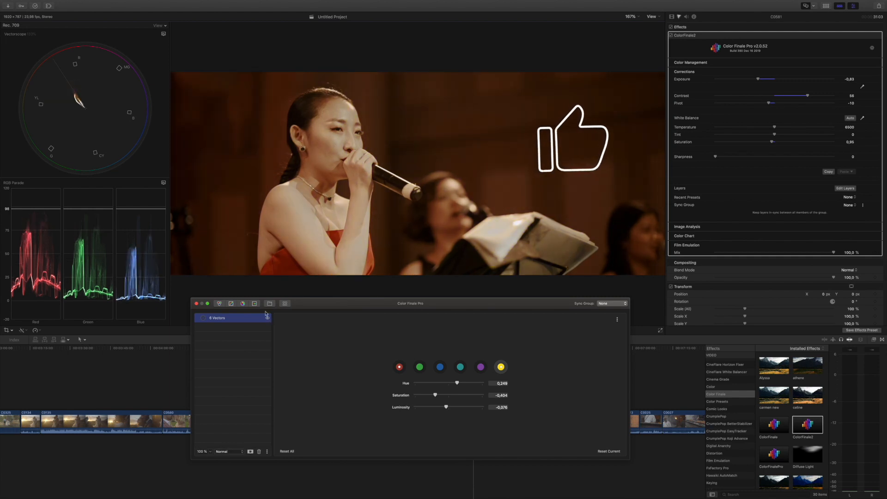
pyautogui.click(196, 304)
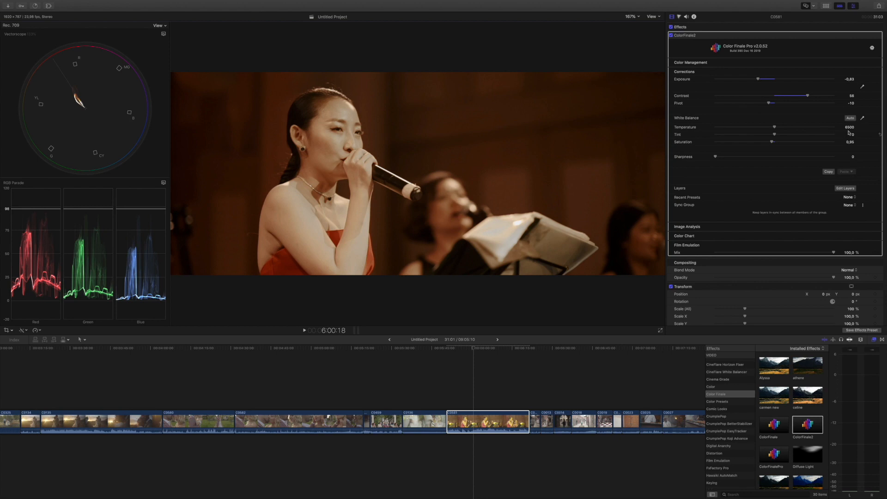
# Step: Set the singer clip's Pivot to -4 and Temperature to 5667, and compare the image with the ColorFinale2 effect off and on
pyautogui.moveTo(775, 127)
pyautogui.mouseDown()
pyautogui.moveTo(755, 131)
pyautogui.moveTo(764, 130)
pyautogui.mouseUp()
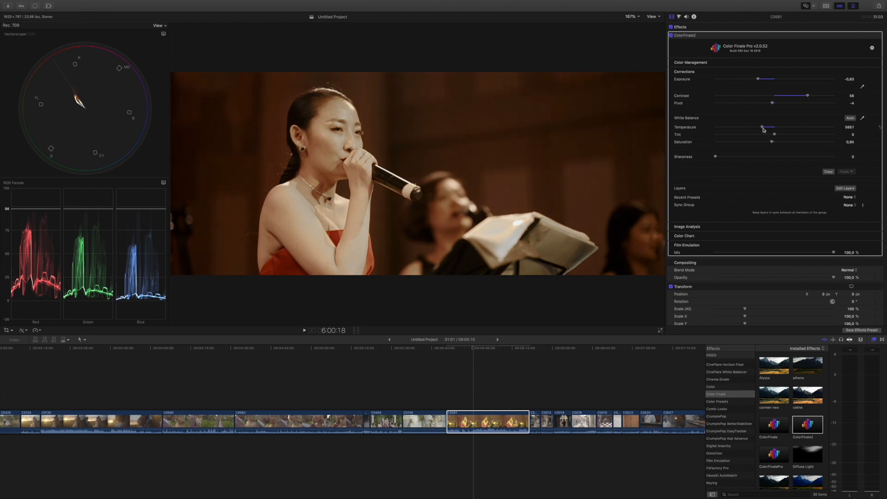
pyautogui.click(671, 35)
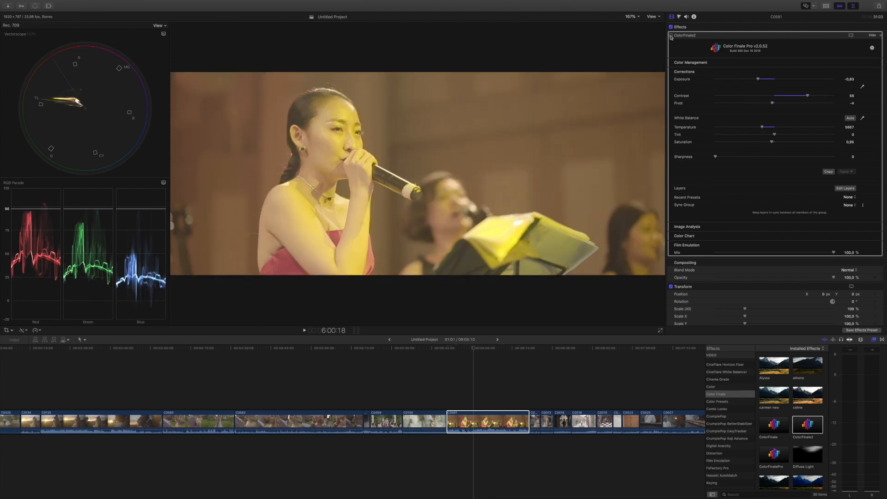
pyautogui.click(670, 36)
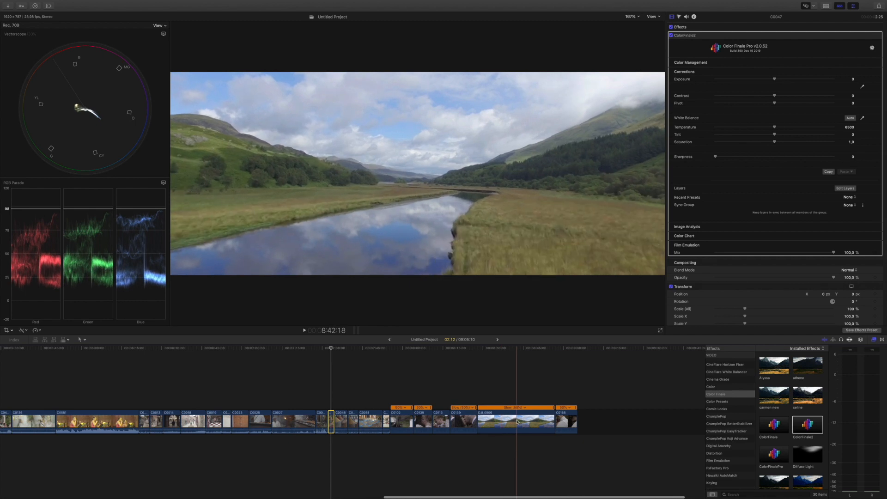
# Step: On the river landscape clip, set Saturation to 0, Exposure to -0,79, Contrast to 45 and Pivot to -44
pyautogui.click(517, 422)
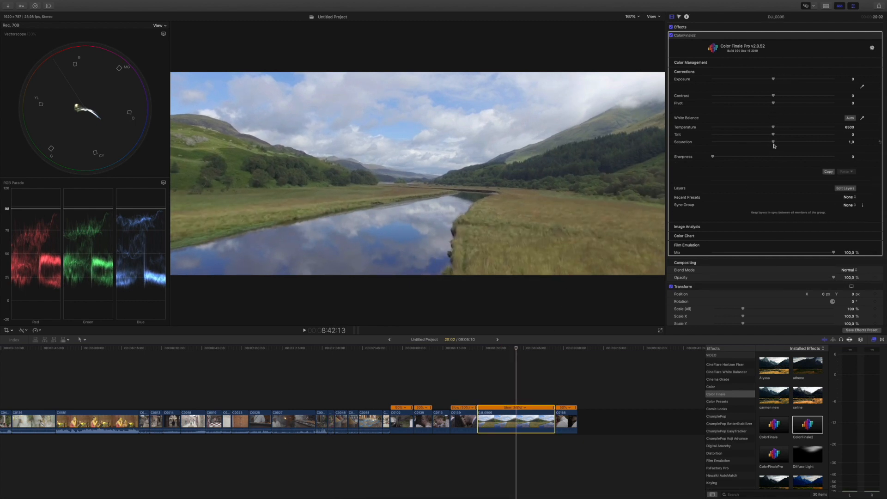
pyautogui.moveTo(774, 144); pyautogui.dragTo(686, 142)
pyautogui.moveTo(777, 82); pyautogui.dragTo(802, 97)
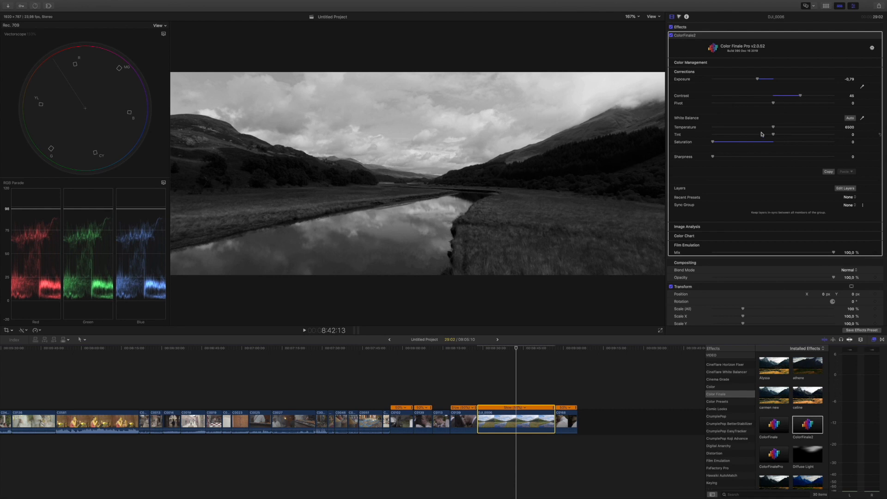
pyautogui.moveTo(772, 103); pyautogui.dragTo(747, 107)
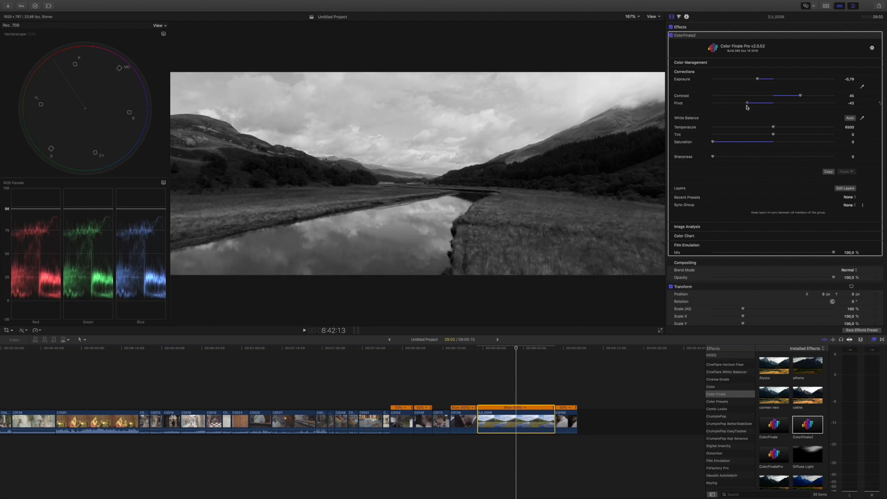
# Step: Set the river landscape clip's Saturation to 0,95 and Temperature to 7558, and compare the image with the ColorFinale2 effect off and on
pyautogui.moveTo(713, 144); pyautogui.dragTo(788, 128)
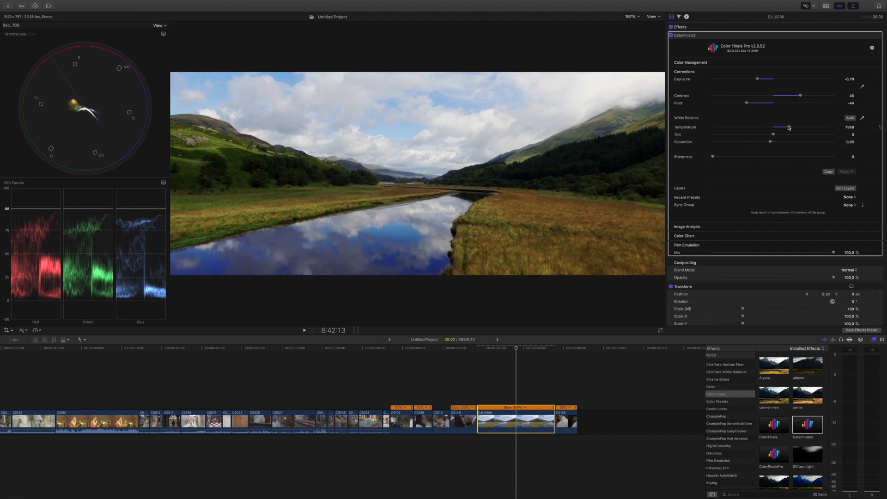
pyautogui.click(672, 36)
pyautogui.click(671, 36)
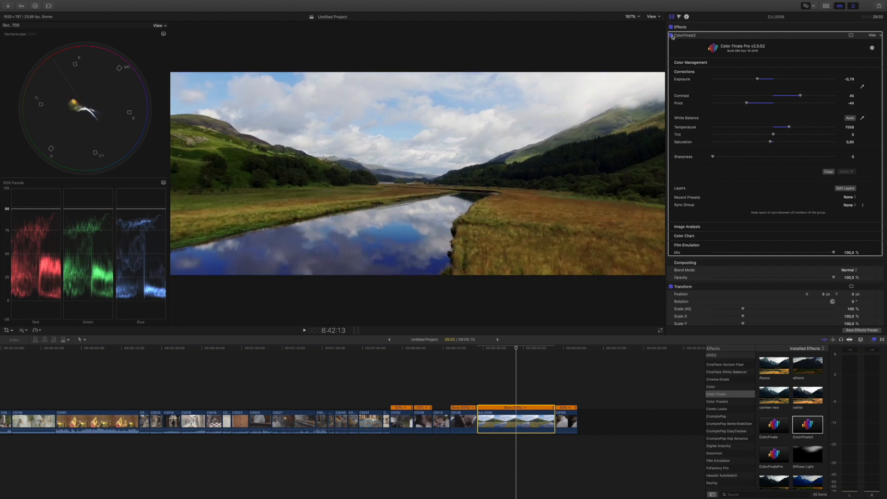